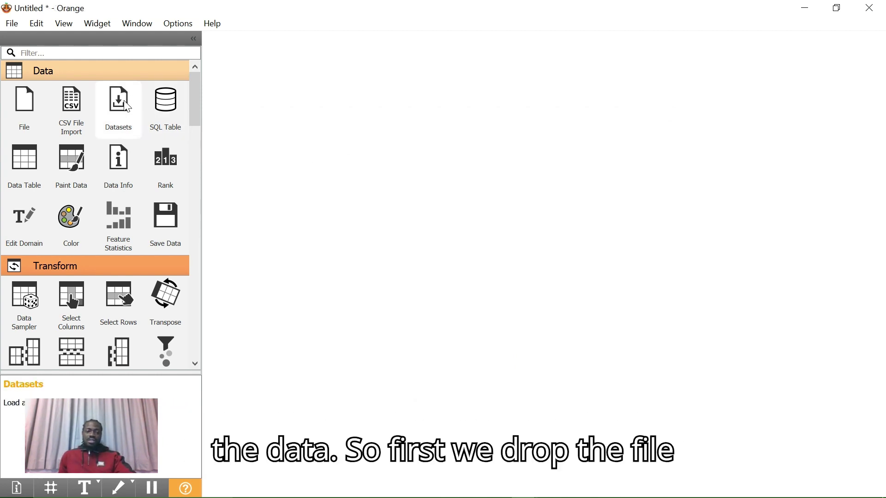
# Step: Add a File widget to the canvas and open it with Global YouTube Statistics.csv as its source
pyautogui.moveTo(36, 112); pyautogui.dragTo(224, 73)
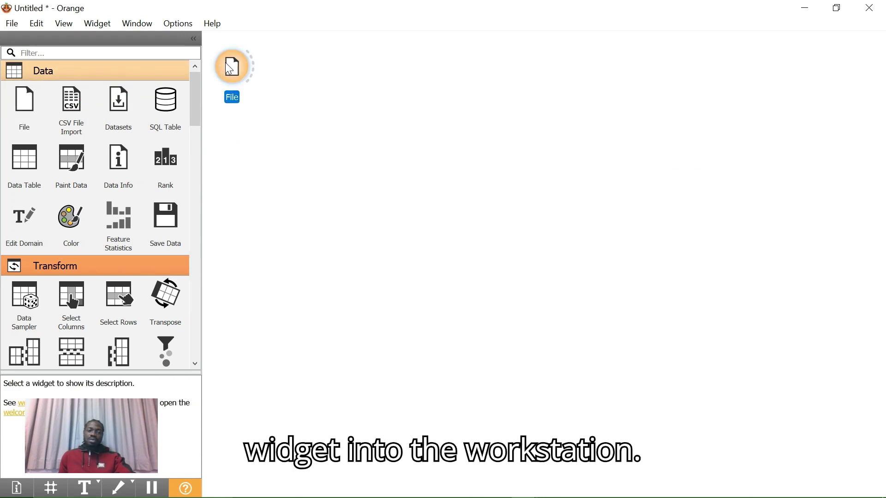
pyautogui.doubleClick(233, 69)
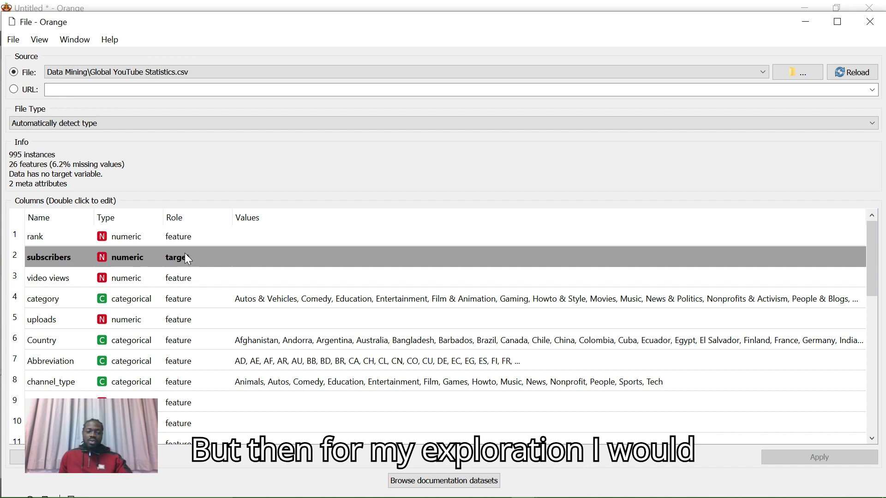
# Step: Set the channel_type column's role to target and the subscribers column's role to feature, and apply the changes
pyautogui.doubleClick(186, 383)
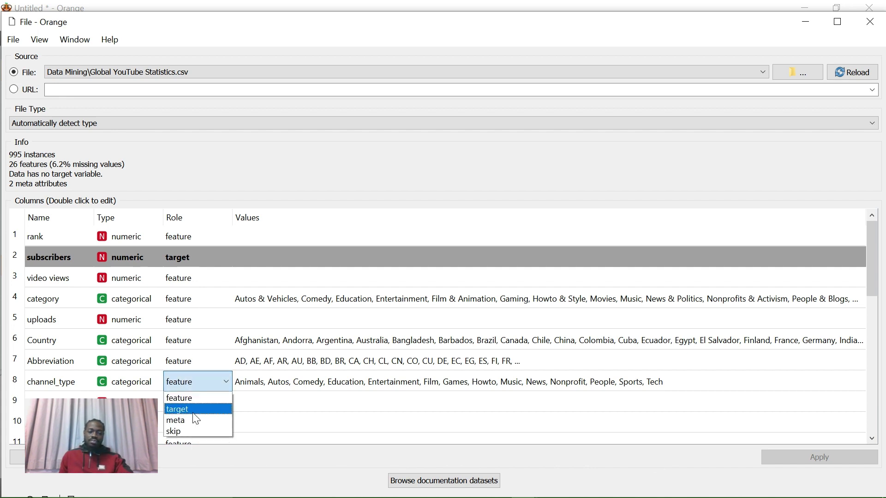
pyautogui.click(194, 410)
pyautogui.doubleClick(193, 261)
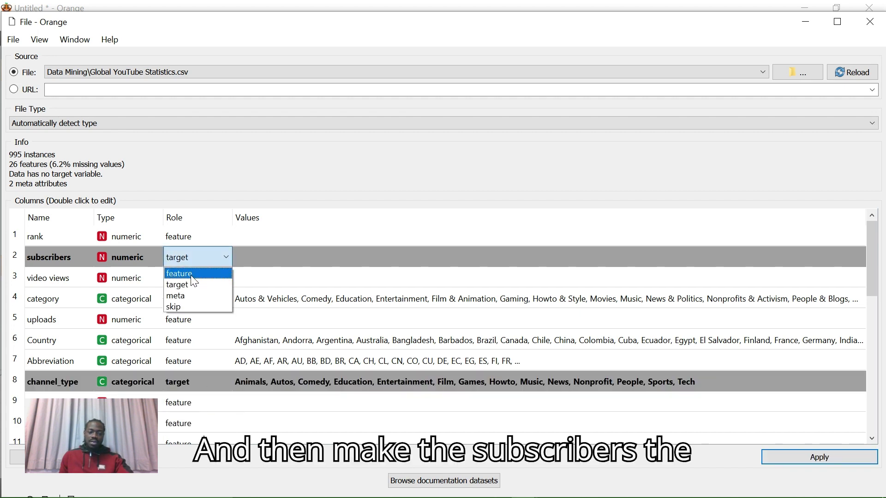
pyautogui.click(193, 275)
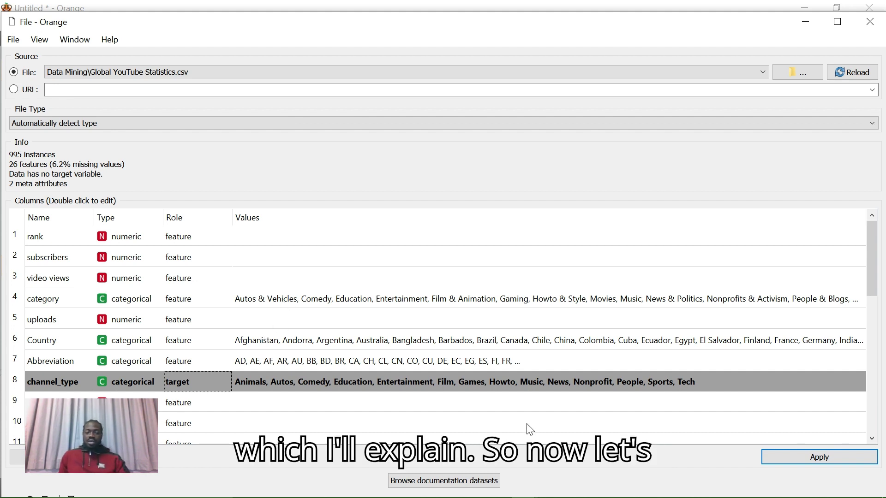
pyautogui.click(775, 457)
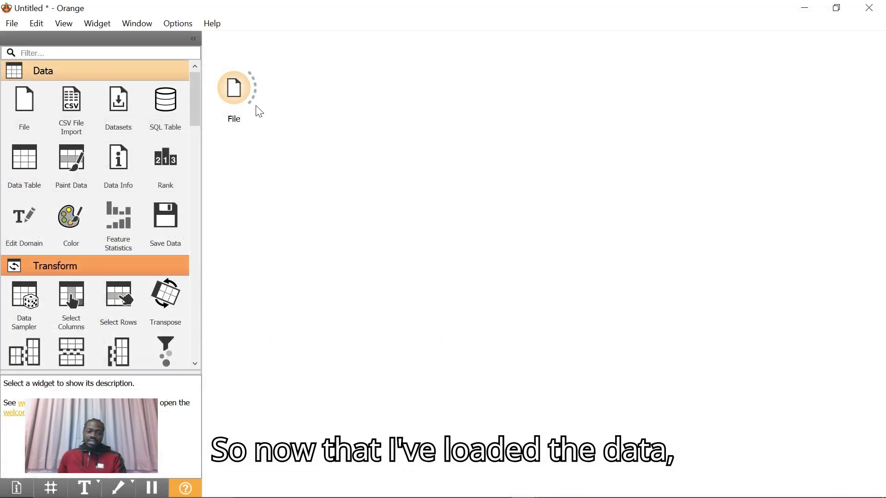
# Step: Connect a Data Table widget to the File widget and view the loaded data in it
pyautogui.moveTo(261, 105); pyautogui.dragTo(312, 83)
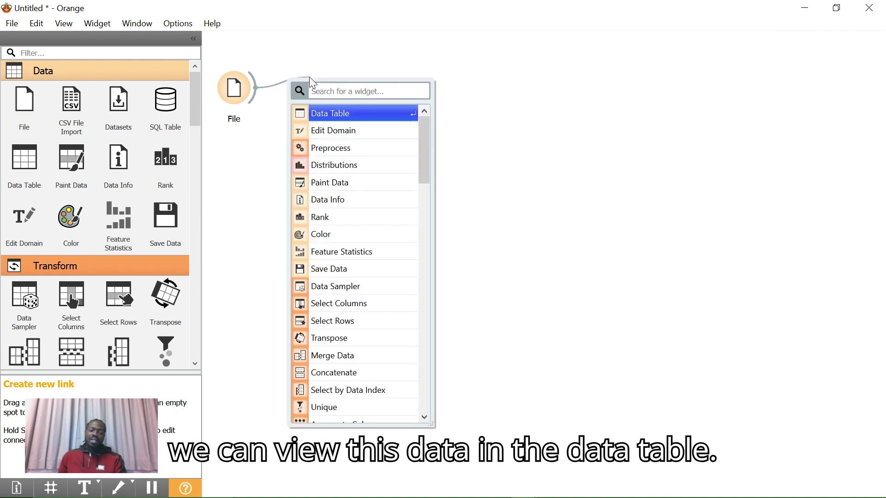
pyautogui.click(340, 113)
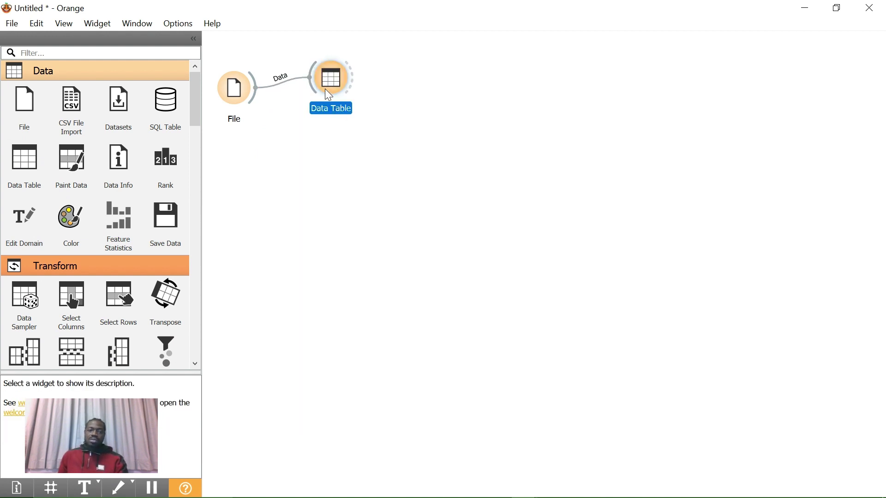
pyautogui.doubleClick(328, 94)
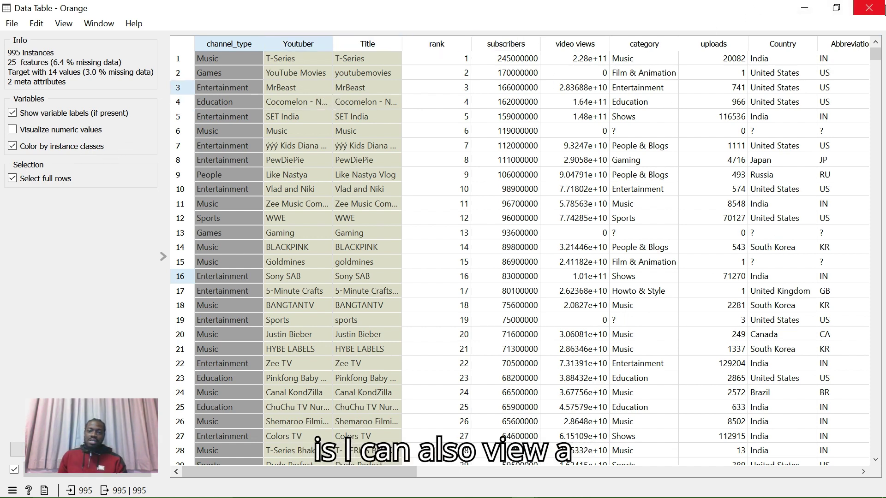
pyautogui.click(868, 8)
# Step: Connect a Feature Statistics widget to the File widget and review the summary statistics and missing values of the features
pyautogui.moveTo(255, 88); pyautogui.dragTo(291, 162)
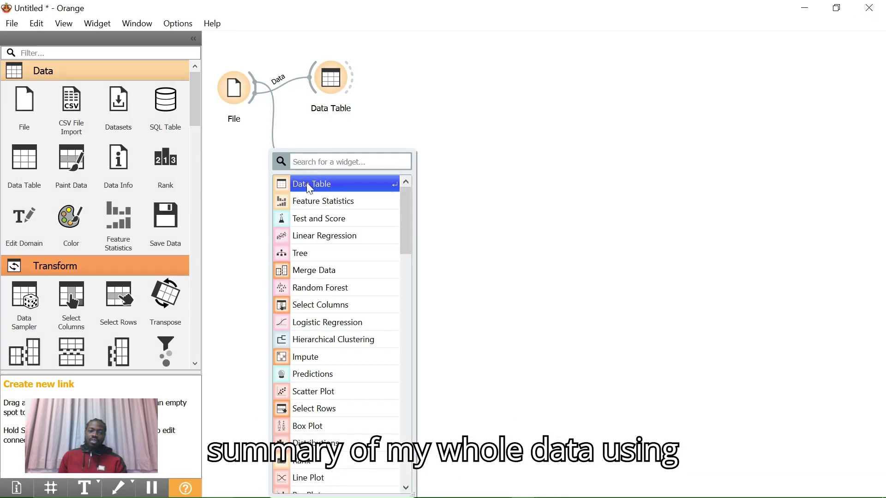
pyautogui.click(315, 204)
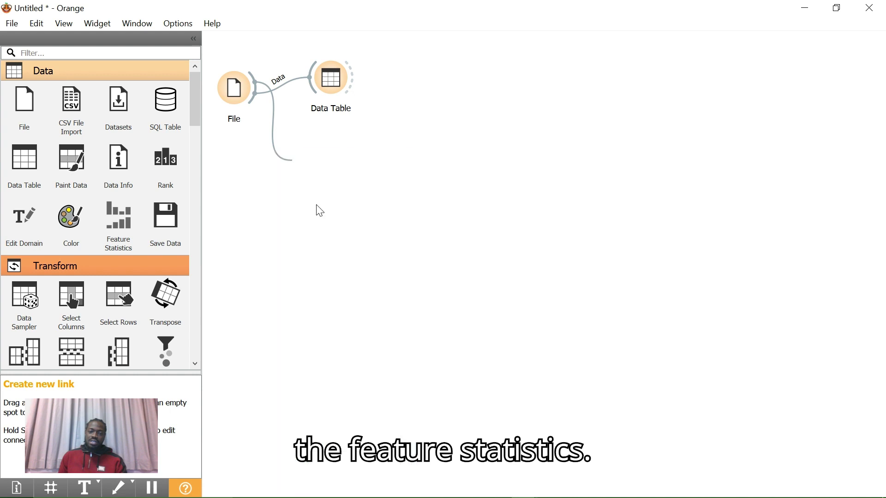
pyautogui.doubleClick(318, 171)
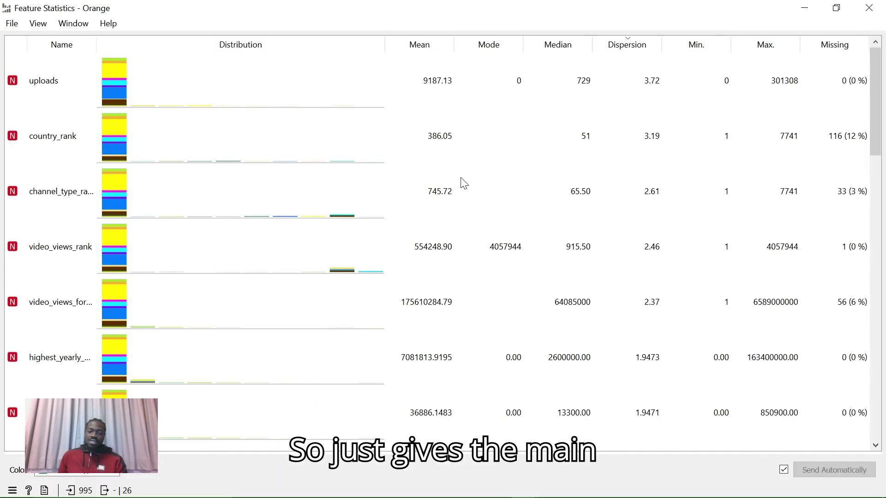
pyautogui.scroll(-3, 461, 183)
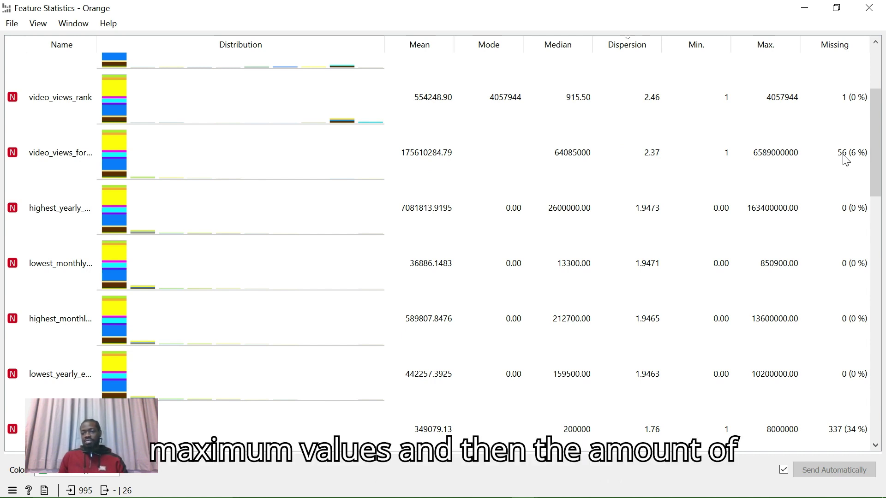
pyautogui.click(869, 7)
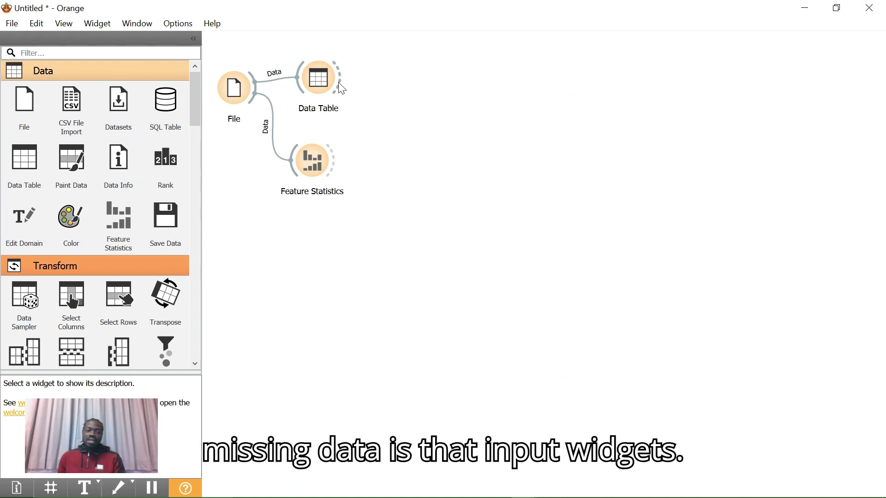
# Step: Connect an Impute widget to the Data Table and set all attributes to remove instances with unknown values
pyautogui.moveTo(339, 82); pyautogui.dragTo(395, 128)
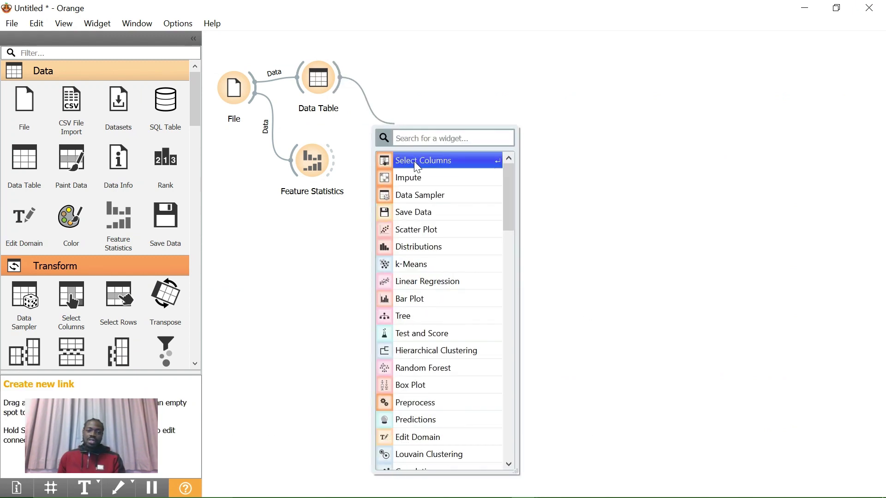
pyautogui.click(416, 177)
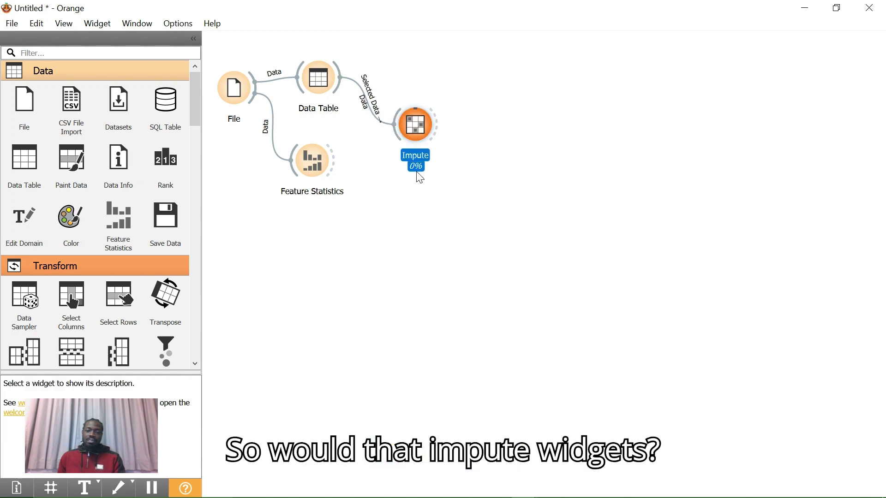
pyautogui.doubleClick(415, 129)
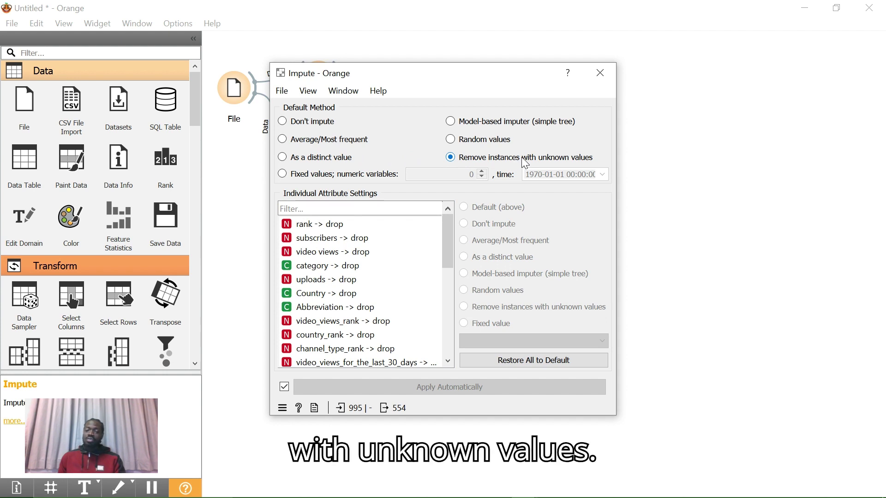
pyautogui.moveTo(363, 251); pyautogui.dragTo(362, 264)
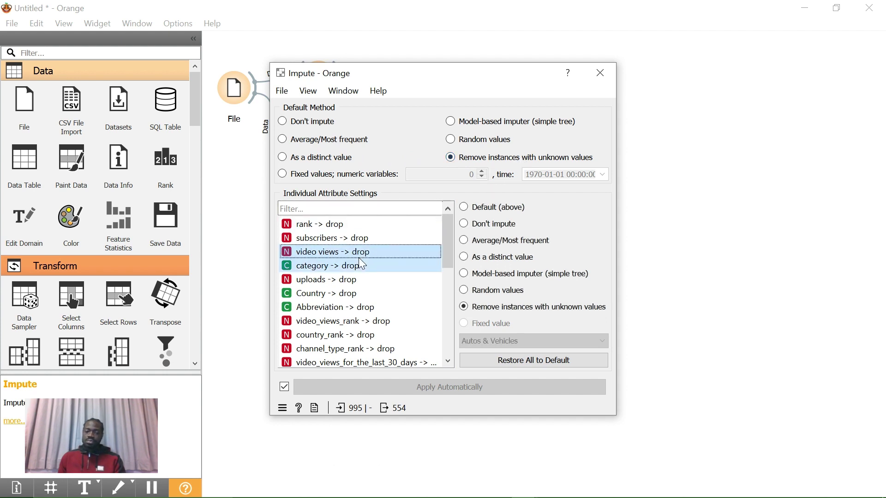
pyautogui.hotkey('ctrl', 'a')
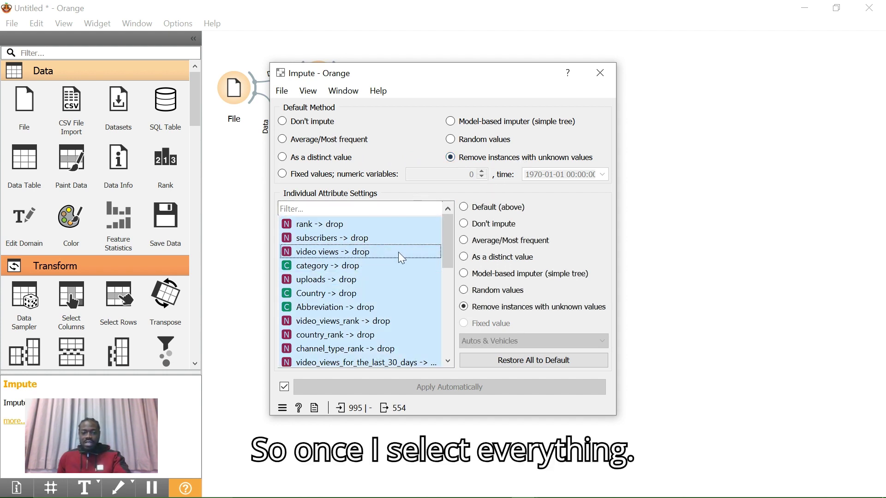
pyautogui.click(467, 306)
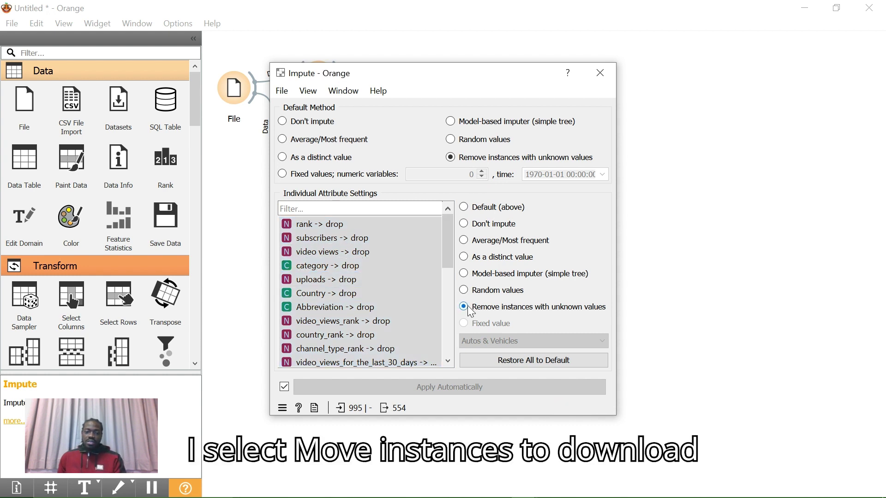
pyautogui.click(599, 73)
# Step: Connect a second Data Table to the Impute widget and examine the columns of the cleaned data
pyautogui.moveTo(436, 125); pyautogui.dragTo(479, 100)
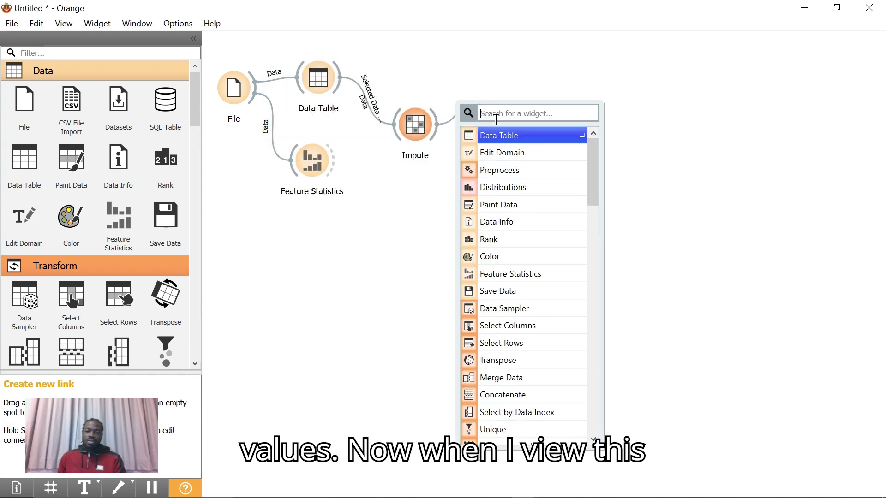
pyautogui.press('Escape')
pyautogui.doubleClick(494, 112)
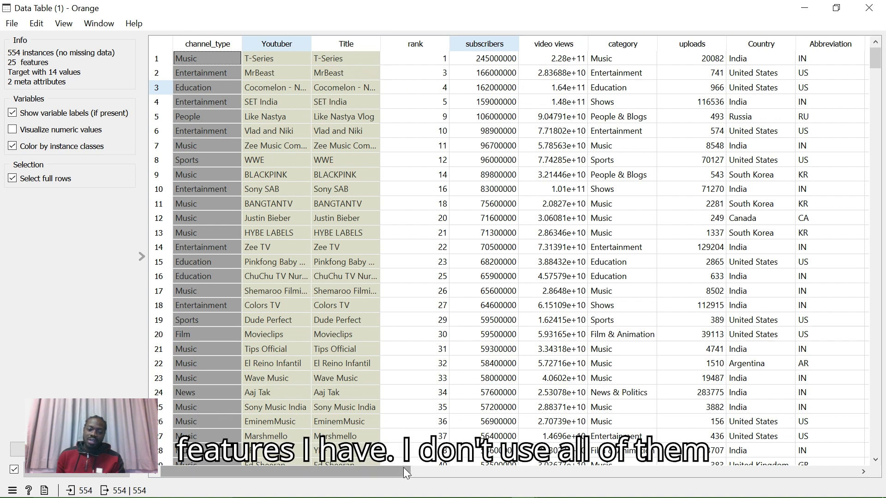
pyautogui.hscroll(1, 405, 472)
pyautogui.moveTo(425, 465); pyautogui.dragTo(529, 464)
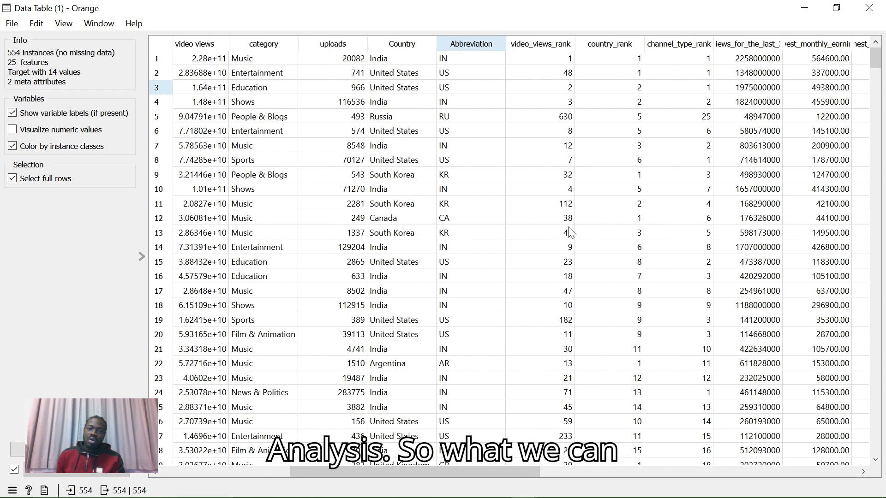
pyautogui.click(869, 8)
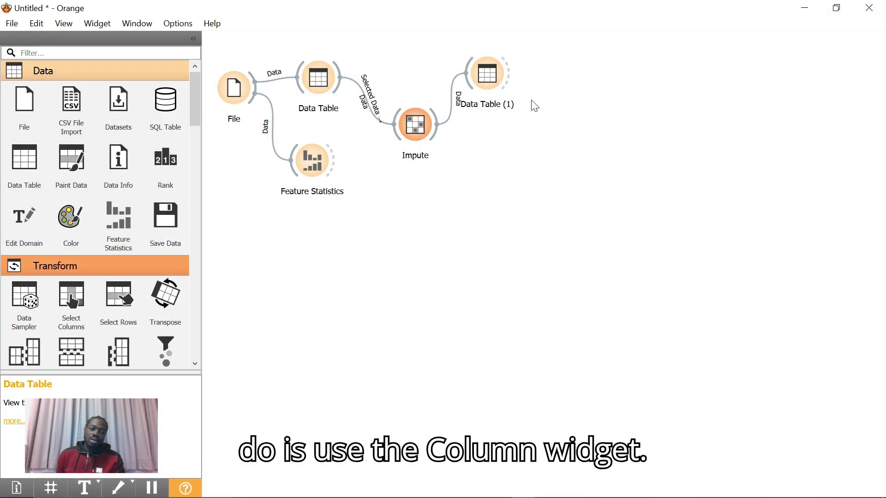
# Step: Connect a Select Columns widget to the second Data Table and open it to review the available features
pyautogui.moveTo(509, 73); pyautogui.dragTo(543, 137)
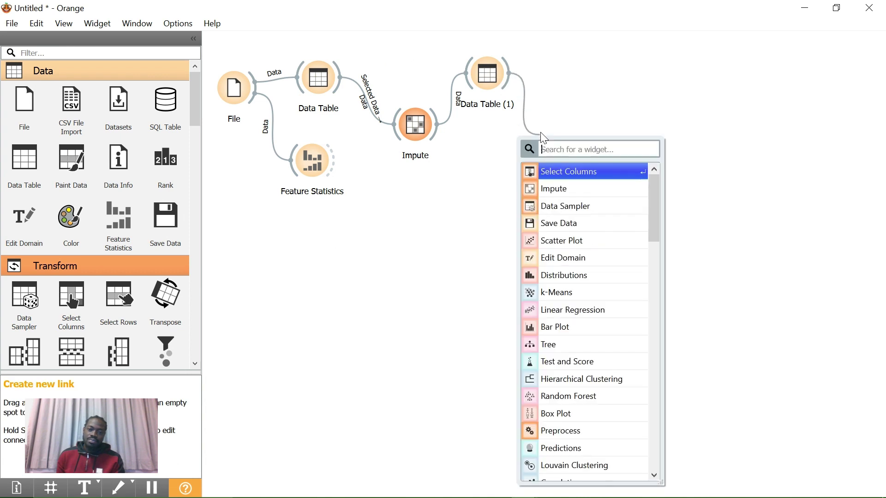
pyautogui.click(546, 179)
pyautogui.doubleClick(564, 127)
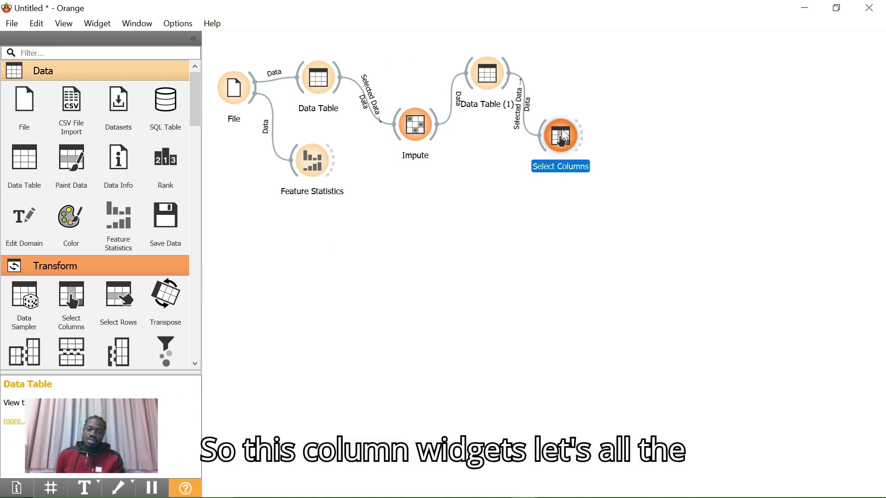
pyautogui.scroll(-2, 528, 132)
pyautogui.scroll(-3, 528, 132)
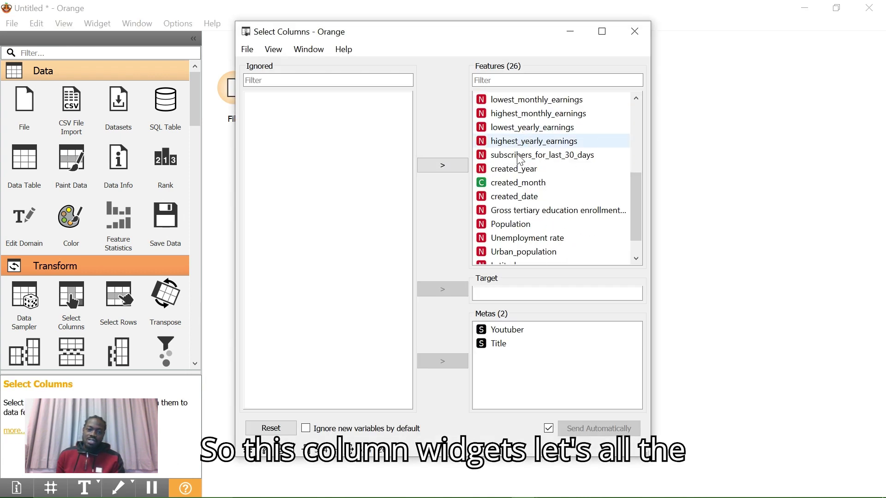
pyautogui.scroll(5, 526, 169)
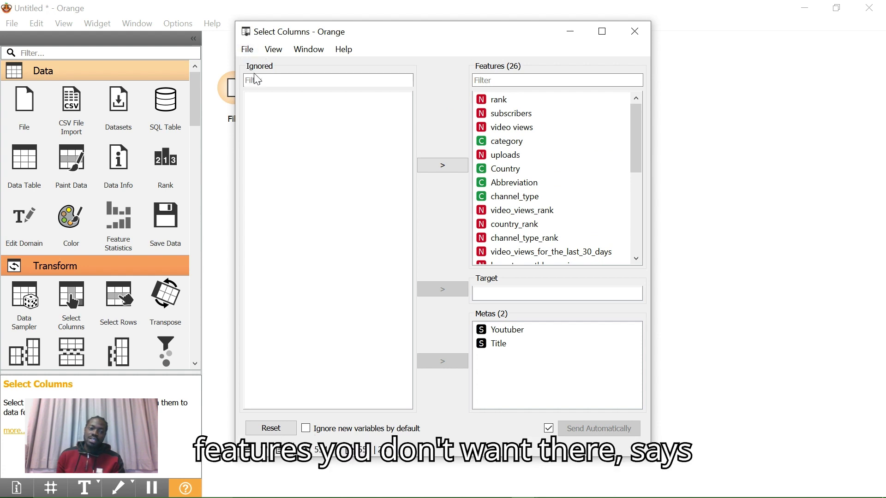
# Step: Move all variables from the features to the ignored variables in Select Columns
pyautogui.click(516, 182)
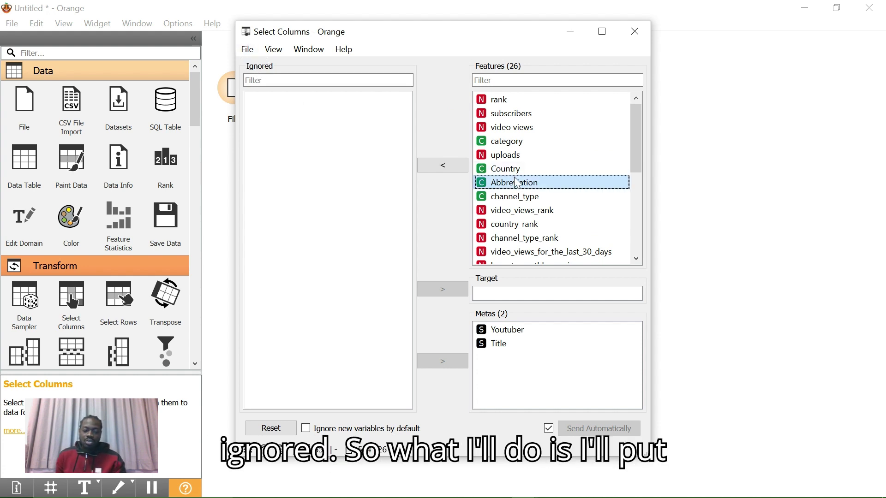
pyautogui.hotkey('ctrl', 'a')
pyautogui.click(443, 165)
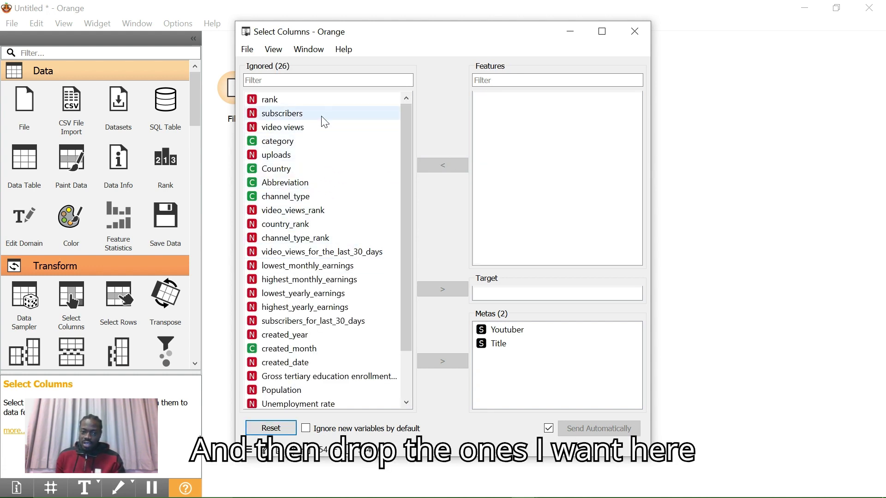
# Step: Return subscribers, video views, category, channel_type, Abbreviation, Country, uploads, Population, Longitude, Latitude, and highest and lowest yearly earnings to the features, and ignore Title
pyautogui.click(303, 113)
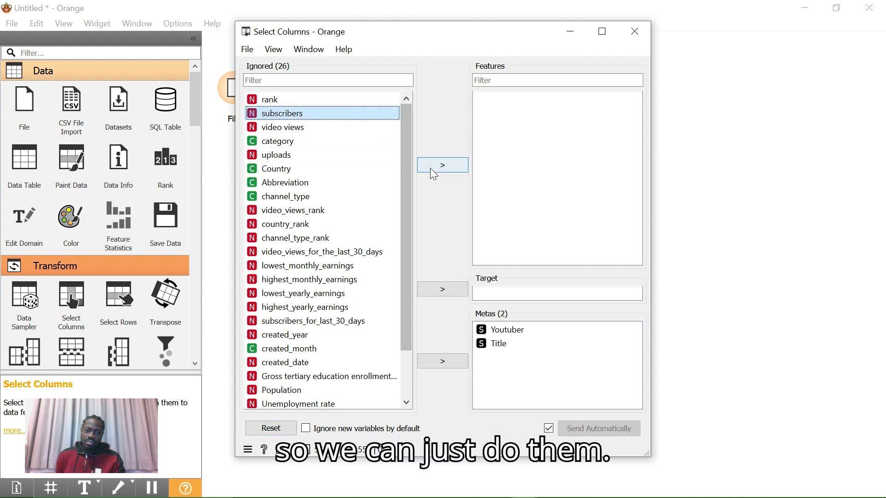
pyautogui.click(433, 173)
pyautogui.click(295, 115)
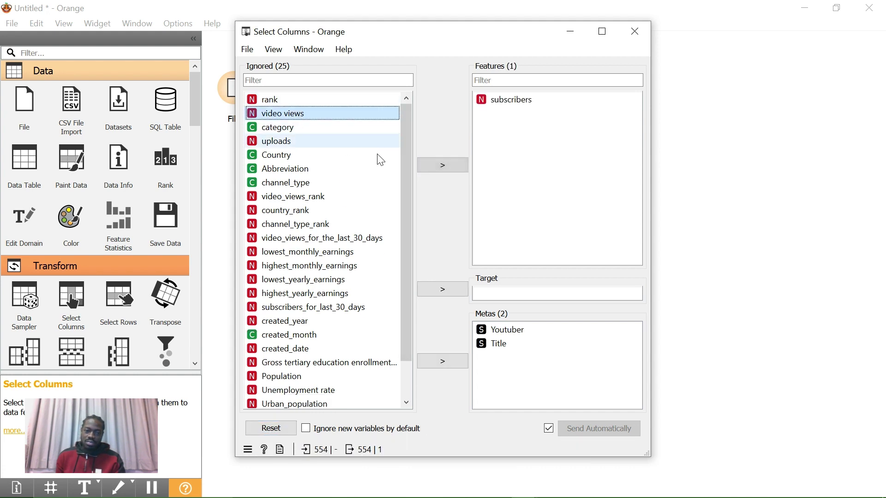
pyautogui.click(425, 170)
pyautogui.click(317, 115)
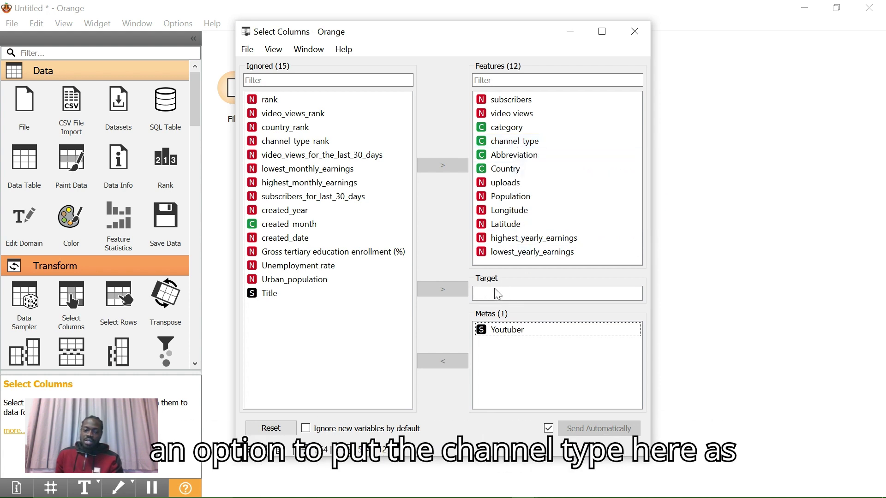
# Step: Make channel_type the target variable in Select Columns and close the widget's window
pyautogui.click(521, 145)
pyautogui.moveTo(521, 145); pyautogui.dragTo(518, 295)
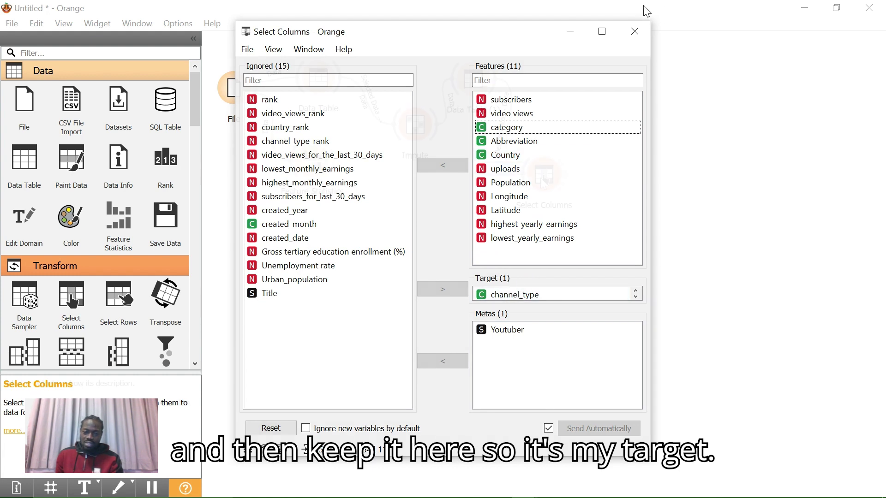
pyautogui.click(634, 31)
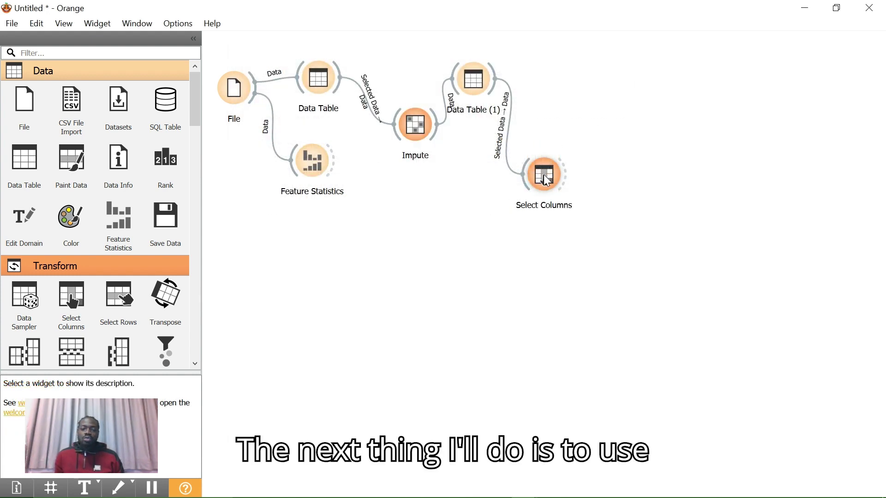
# Step: Connect an Edit Domain widget to Select Columns and open it to view channel_type's values
pyautogui.moveTo(567, 174); pyautogui.dragTo(580, 96)
pyautogui.click(600, 123)
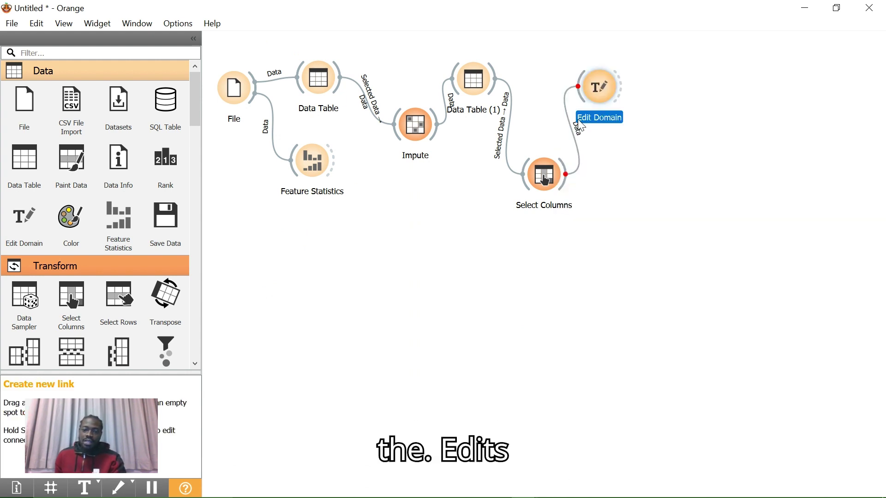
pyautogui.doubleClick(593, 92)
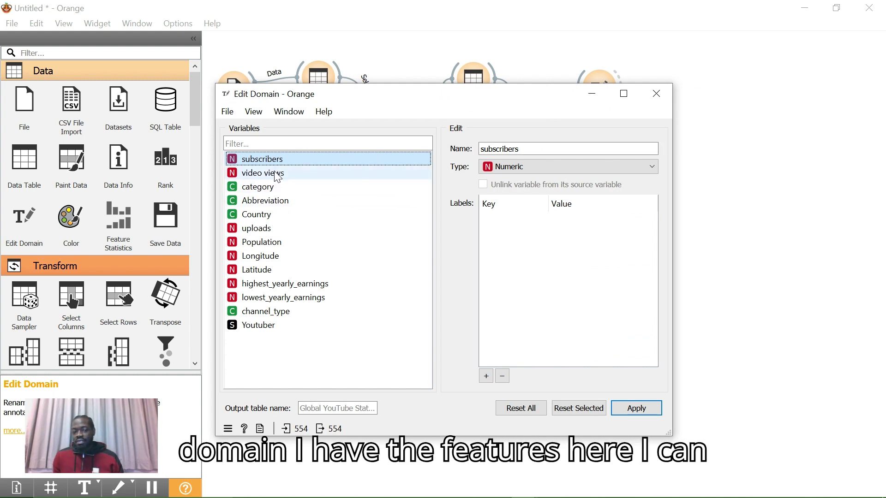
pyautogui.click(282, 311)
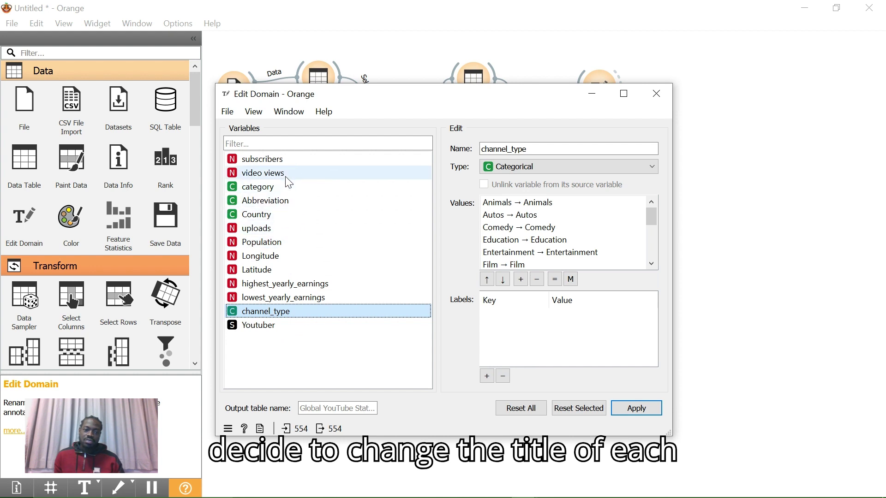
# Step: Rename the subscribers variable as viewers in Edit Domain
pyautogui.click(289, 163)
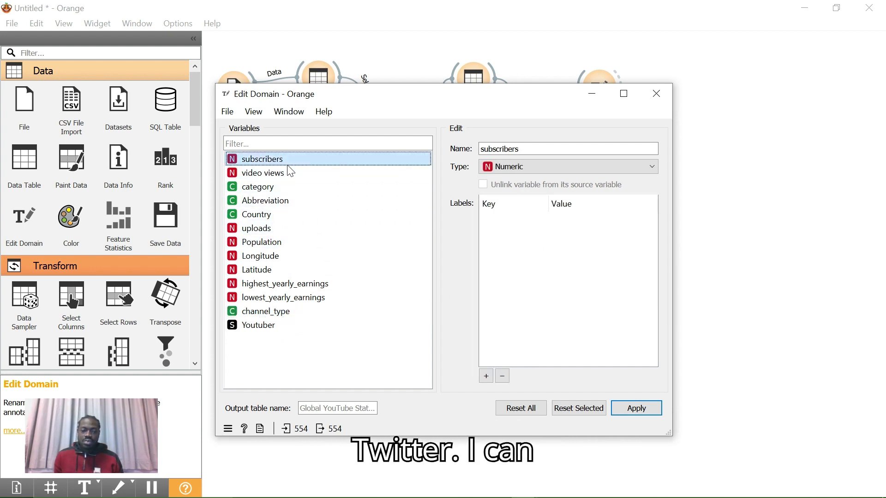
pyautogui.click(406, 173)
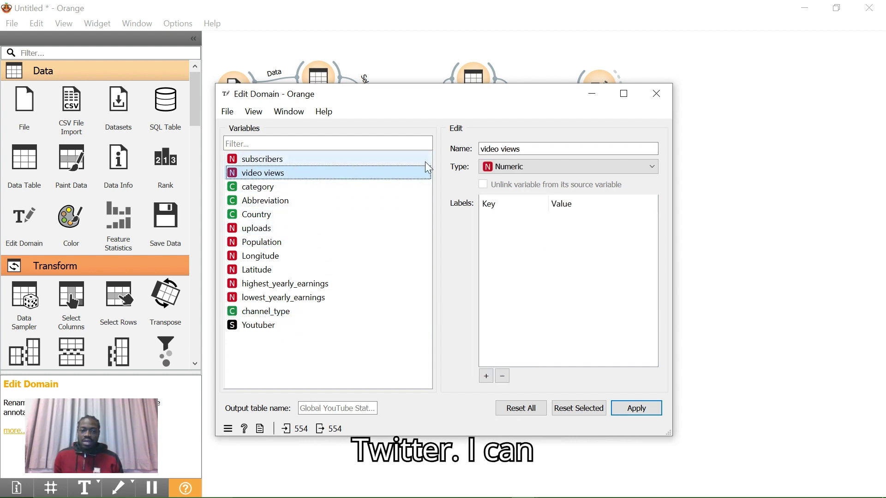
pyautogui.click(325, 165)
pyautogui.click(542, 149)
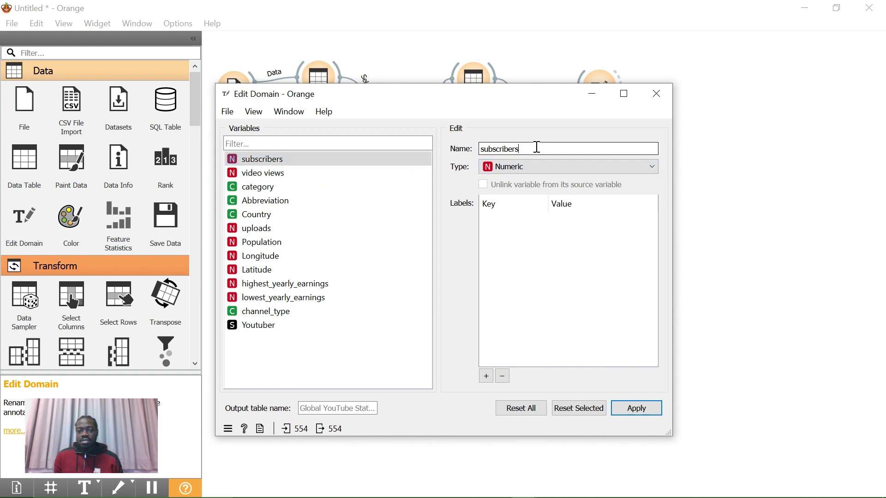
pyautogui.doubleClick(543, 150)
pyautogui.write('vie')
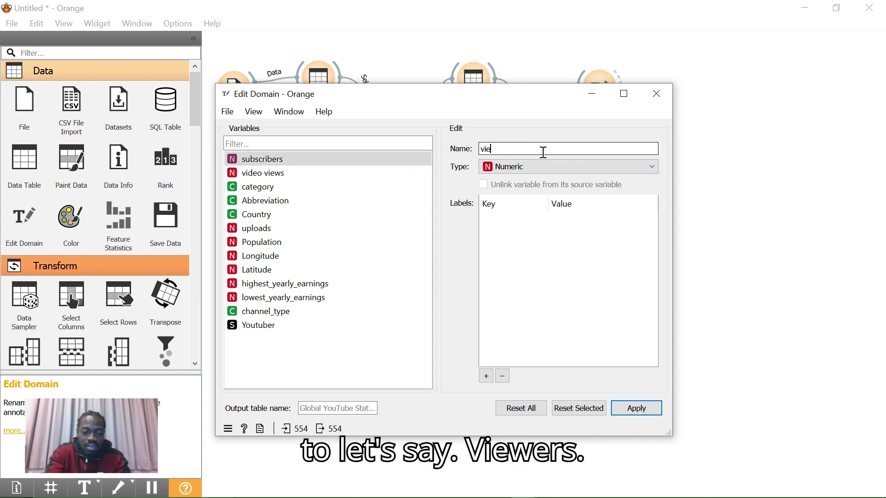
pyautogui.write('wers')
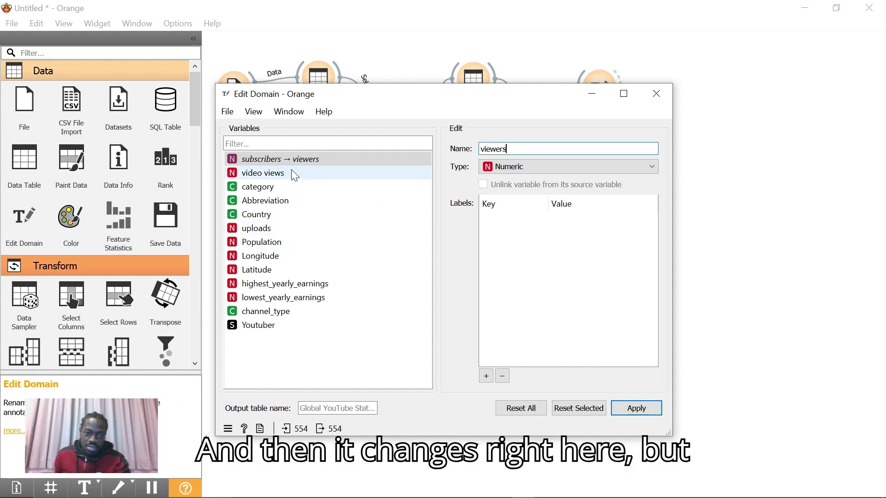
# Step: Undo the renaming of the subscribers variable so it keeps its original name
pyautogui.click(303, 161)
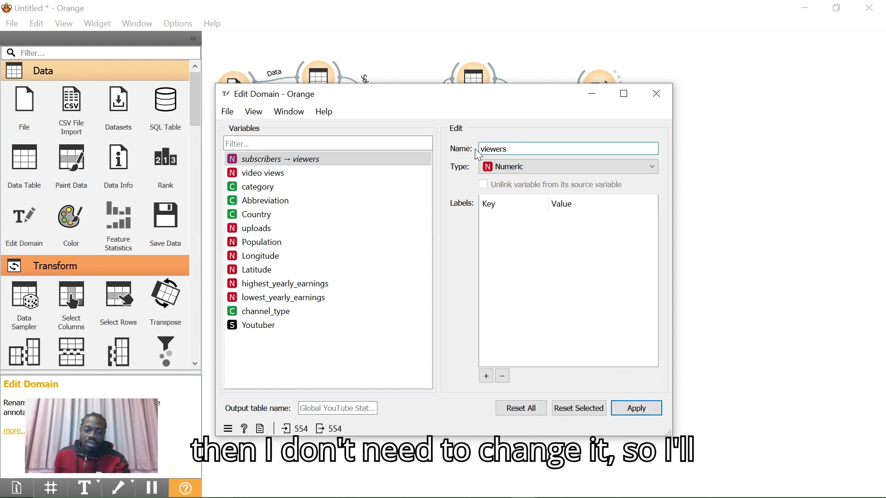
pyautogui.click(517, 155)
pyautogui.hotkey('ctrl', 'z')
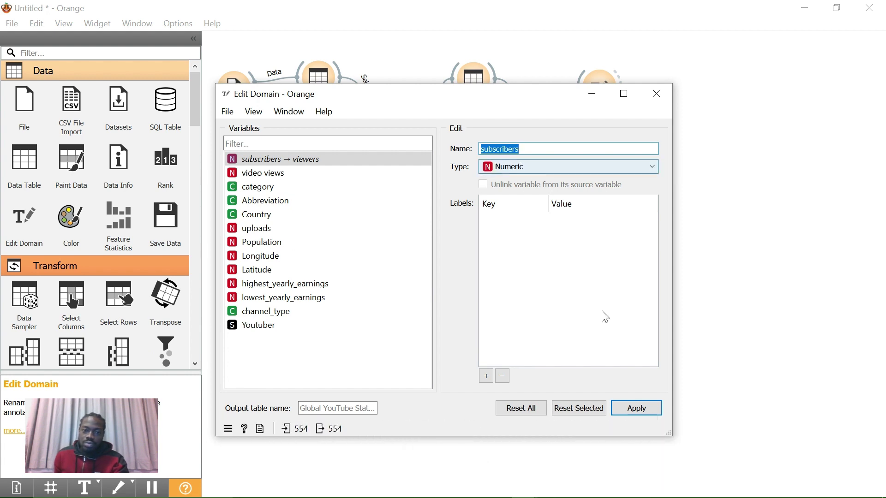
pyautogui.click(387, 216)
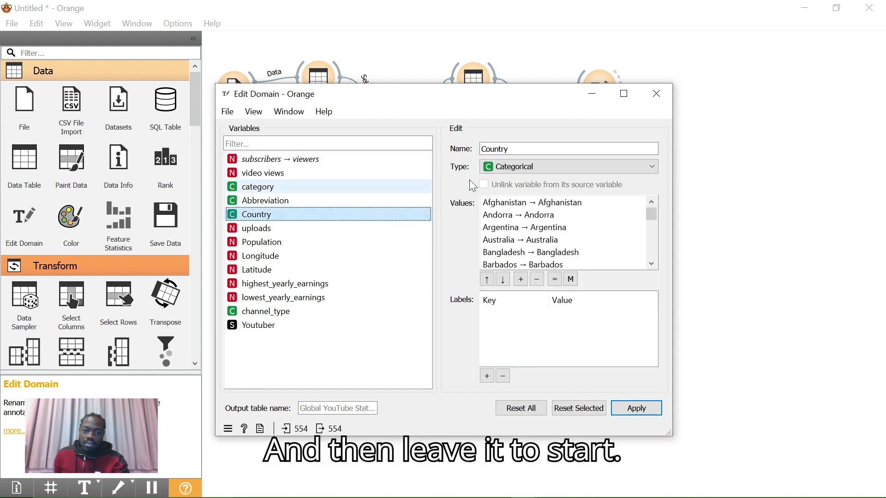
pyautogui.click(364, 157)
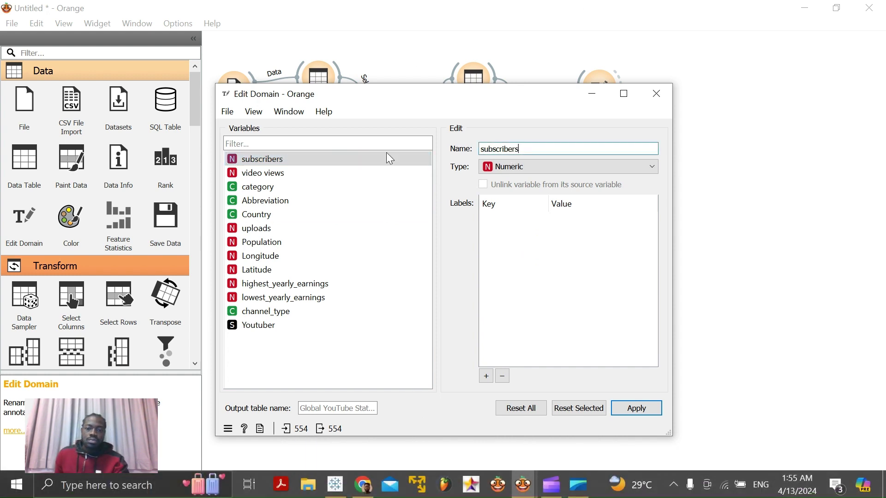
pyautogui.click(380, 199)
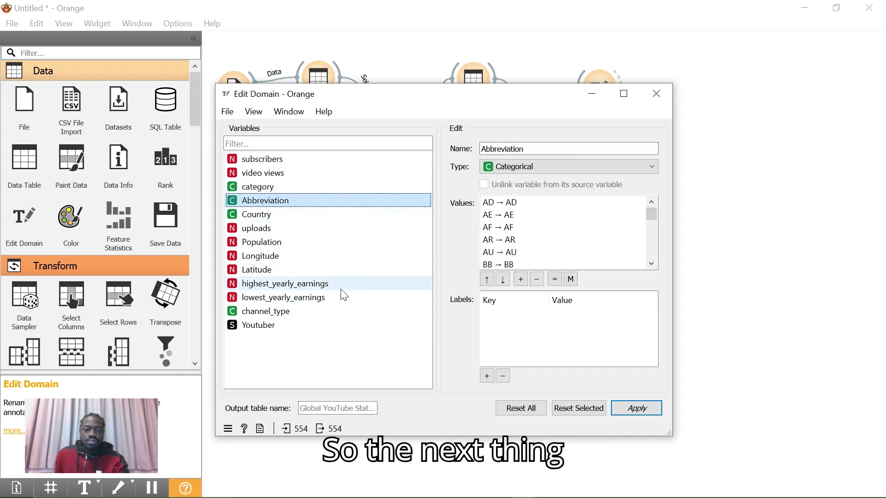
# Step: Drop the values Autos, Animals and Comedy from channel_type in Edit Domain
pyautogui.click(312, 311)
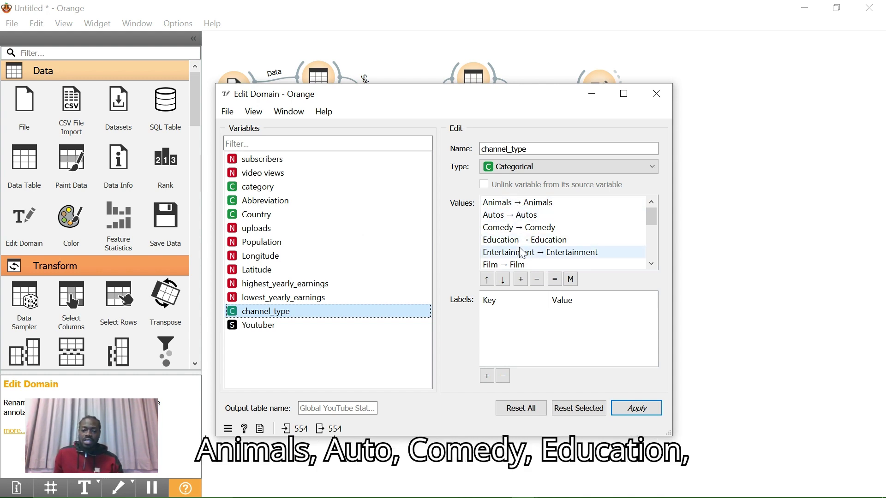
pyautogui.scroll(-2, 526, 233)
pyautogui.scroll(1, 530, 233)
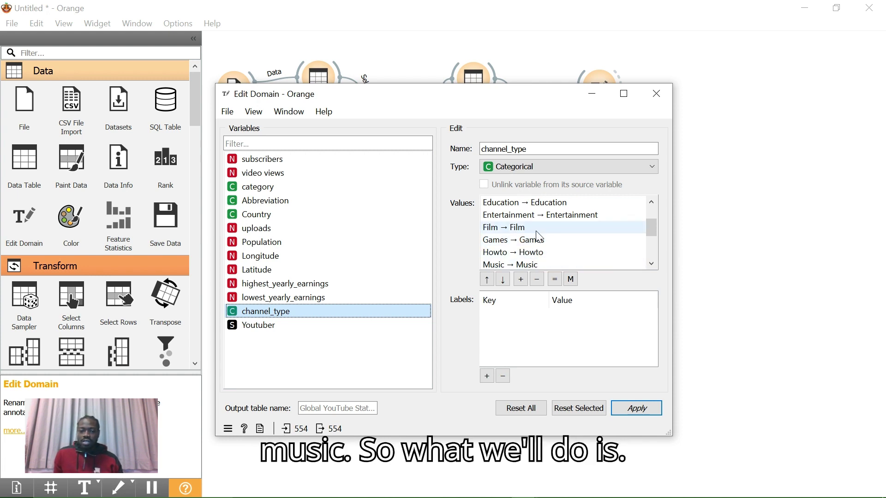
pyautogui.scroll(1, 535, 230)
pyautogui.click(534, 215)
pyautogui.rightClick(534, 215)
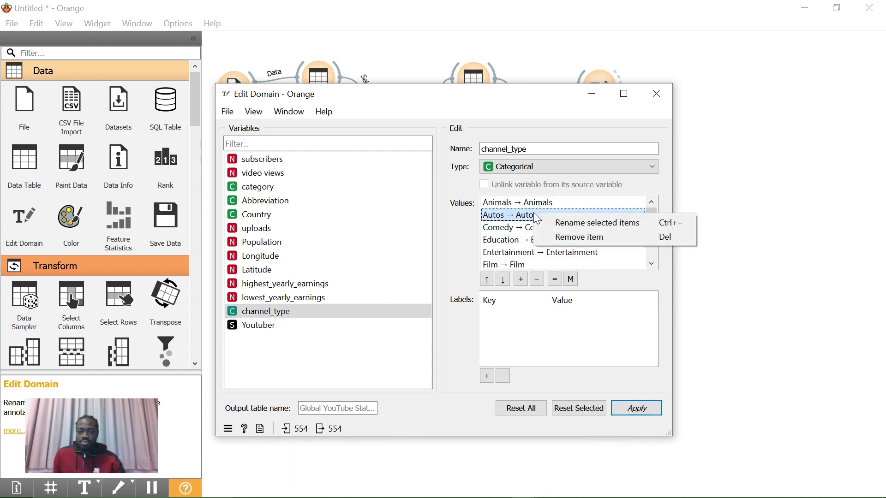
pyautogui.click(552, 237)
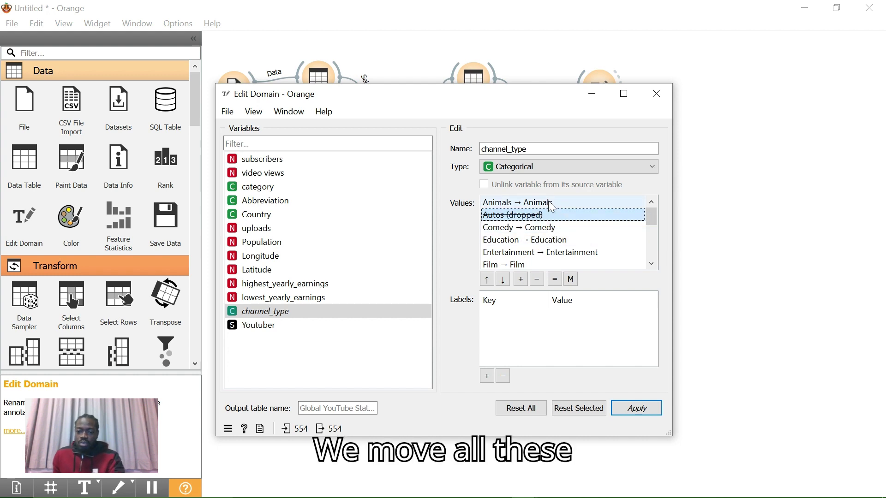
pyautogui.click(551, 206)
pyautogui.press('Delete')
pyautogui.click(547, 227)
pyautogui.press('Delete')
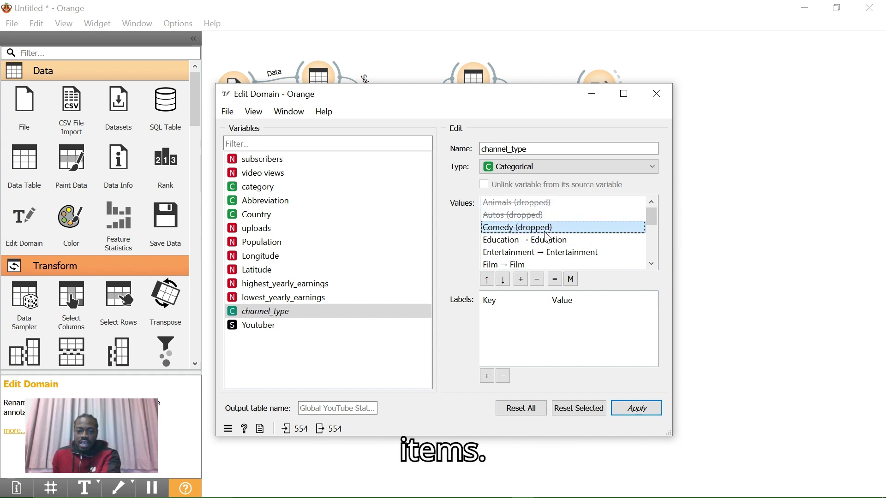
# Step: Drop the values Entertainment, Film, Howto, News and Nonprofit from channel_type
pyautogui.click(550, 255)
pyautogui.press('Delete')
pyautogui.click(550, 263)
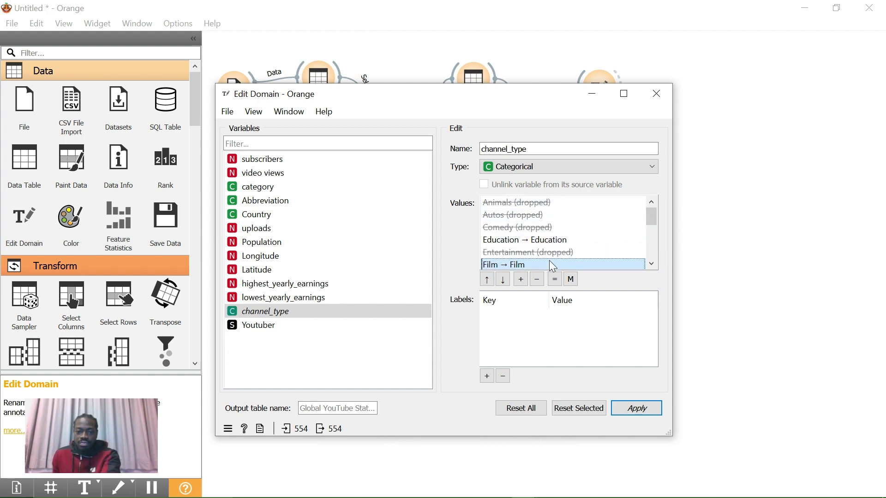
pyautogui.press('Delete')
pyautogui.scroll(-2, 547, 227)
pyautogui.click(545, 215)
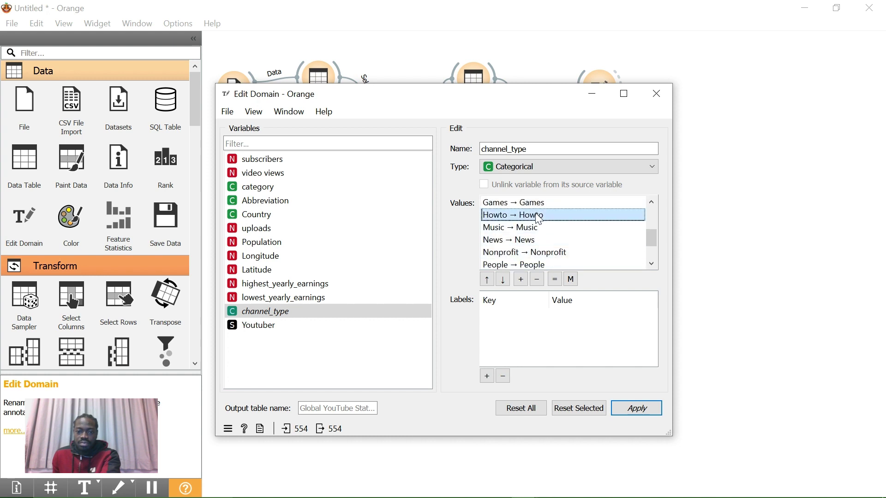
pyautogui.press('Delete')
pyautogui.click(538, 243)
pyautogui.press('Delete')
pyautogui.click(540, 252)
pyautogui.press('Delete')
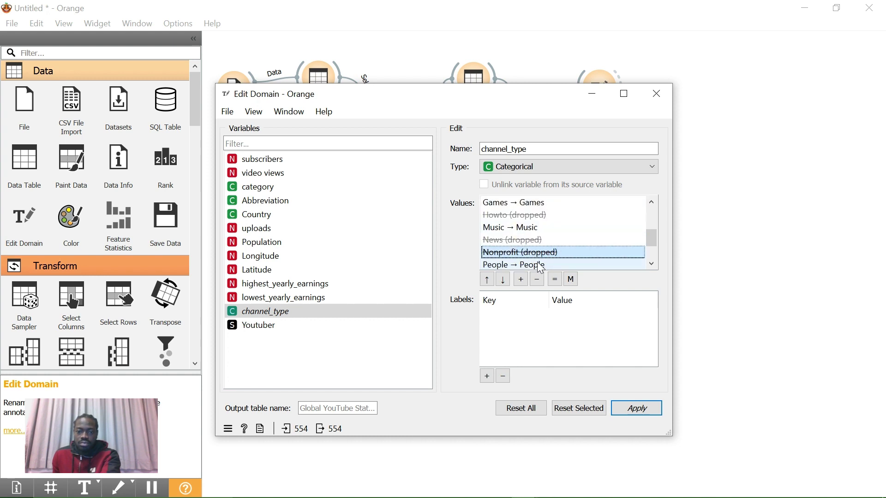
# Step: Drop the values People and Sports from channel_type and review the values that are kept
pyautogui.click(540, 262)
pyautogui.press('Delete')
pyautogui.scroll(-1, 540, 256)
pyautogui.click(538, 240)
pyautogui.press('Delete')
pyautogui.click(538, 253)
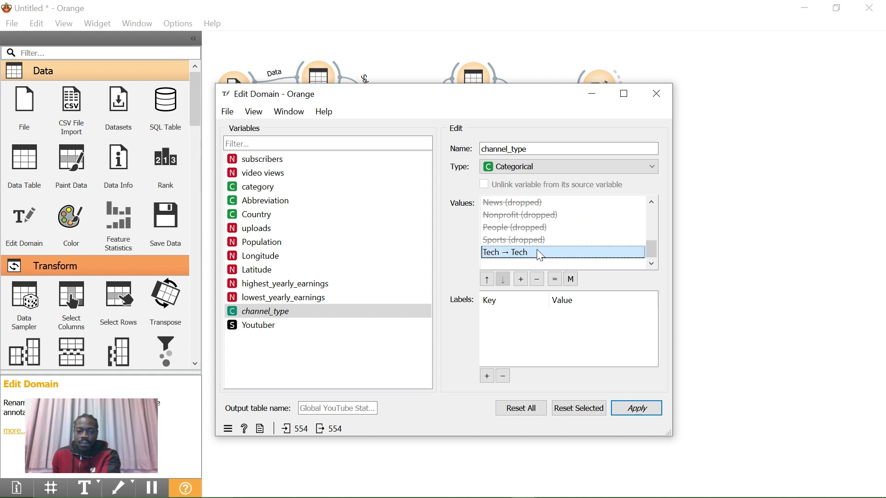
pyautogui.scroll(1, 537, 249)
pyautogui.scroll(1, 539, 230)
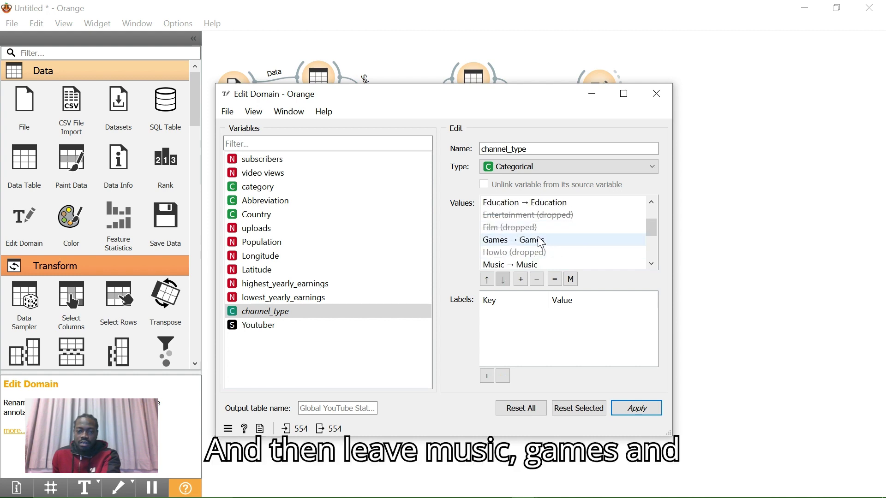
pyautogui.scroll(1, 541, 242)
pyautogui.scroll(-1, 541, 246)
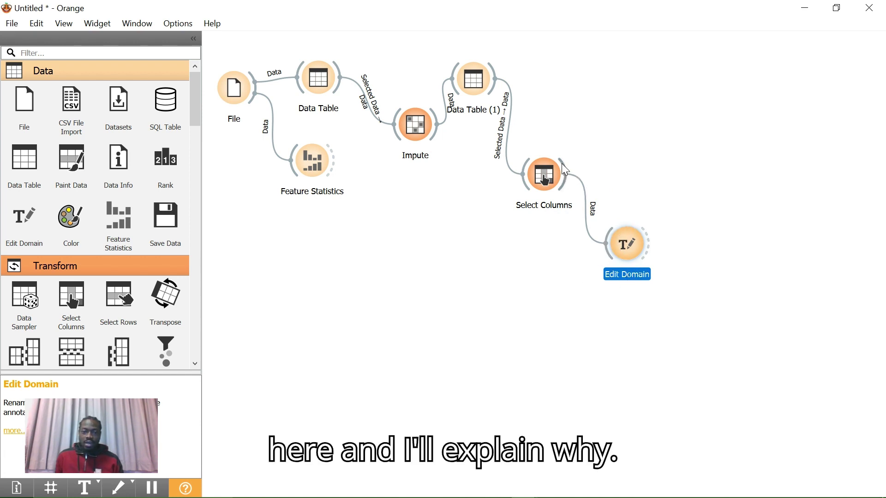
# Step: Connect a second Edit Domain widget to Select Columns, check its unmodified variables and close its window
pyautogui.moveTo(562, 164); pyautogui.dragTo(615, 90)
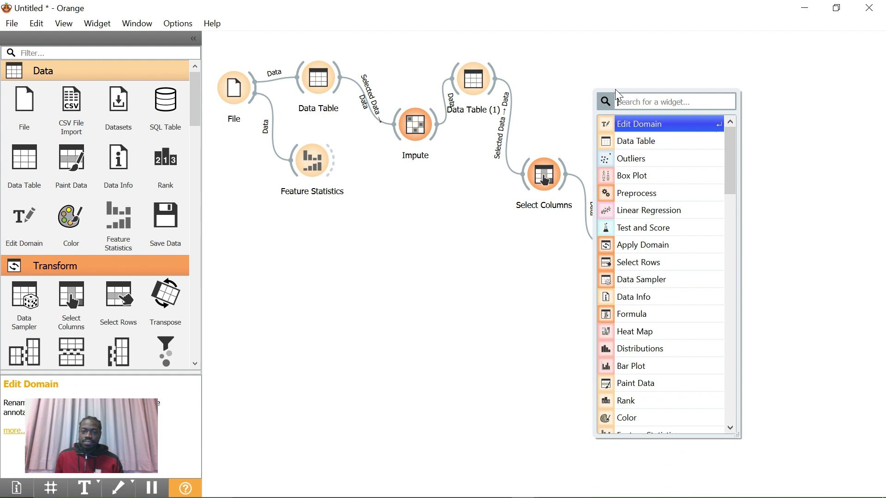
pyautogui.click(566, 177)
pyautogui.moveTo(566, 175); pyautogui.dragTo(593, 106)
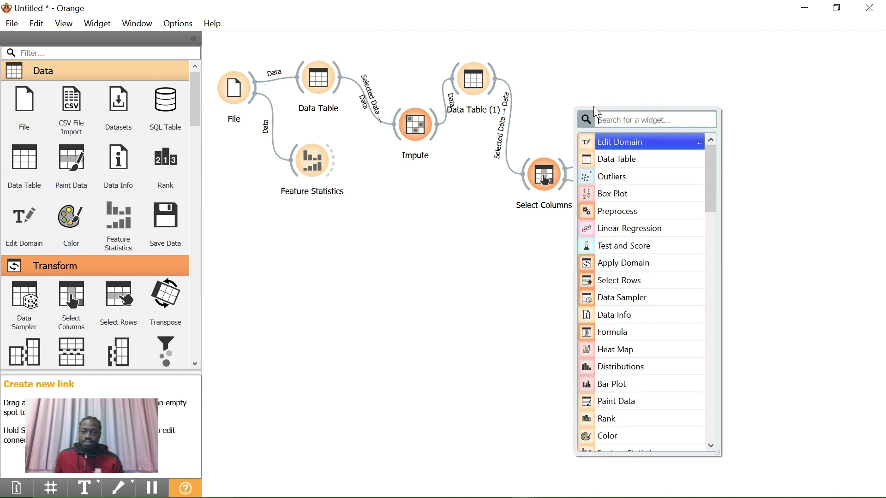
pyautogui.click(602, 142)
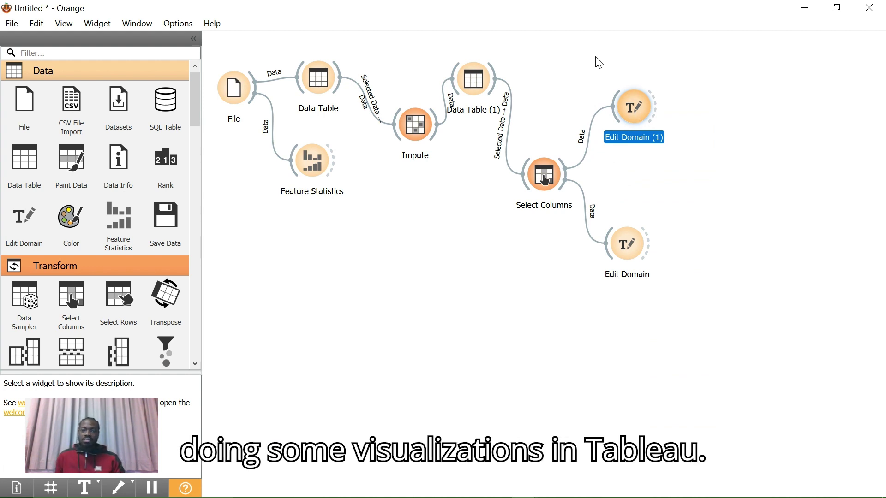
pyautogui.doubleClick(635, 104)
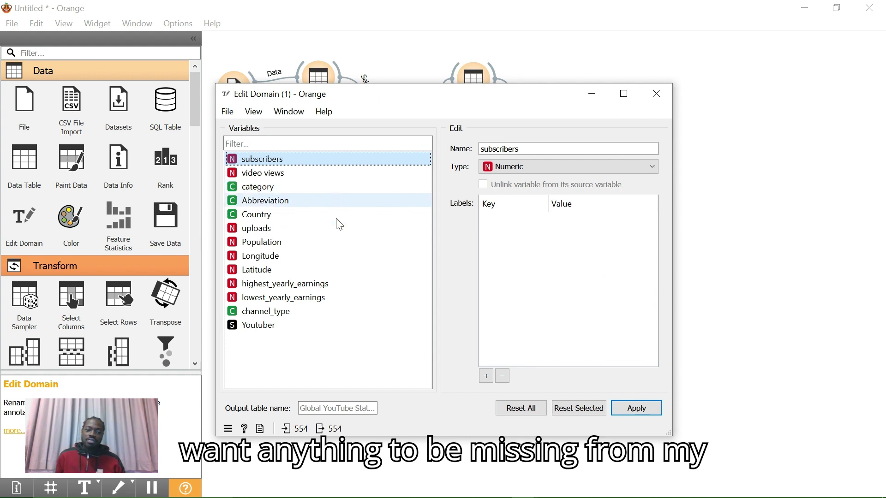
pyautogui.click(666, 95)
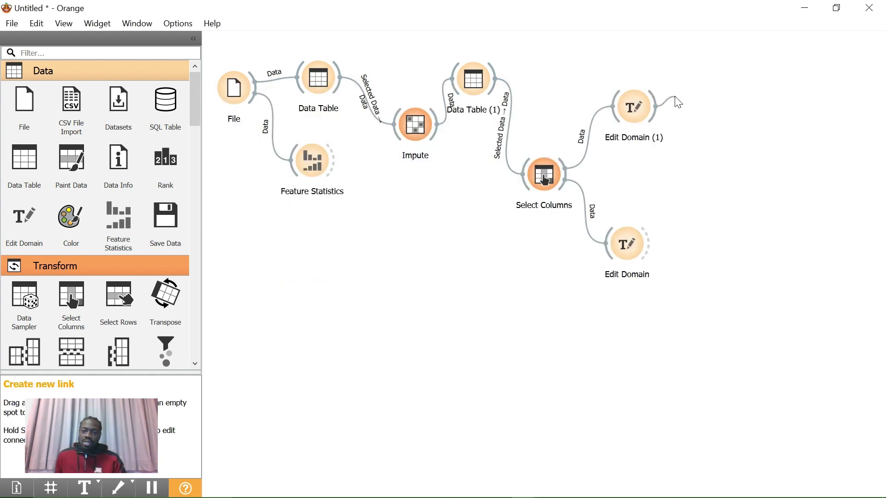
# Step: Connect a new Data Table widget to each of the two Edit Domain widgets
pyautogui.moveTo(677, 102); pyautogui.dragTo(678, 102)
pyautogui.click(686, 133)
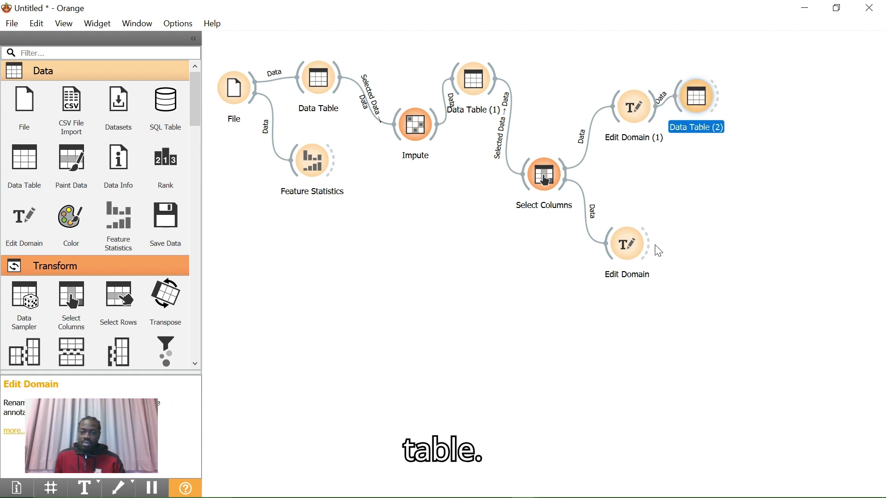
pyautogui.moveTo(658, 250); pyautogui.dragTo(689, 188)
pyautogui.click(689, 186)
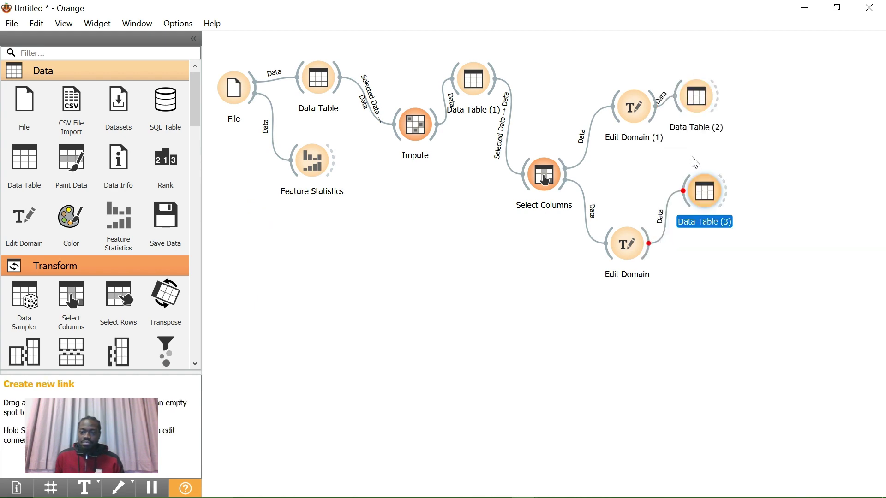
# Step: Examine the new data tables of both Edit Domain branches, checking the channel_type values in the edited one
pyautogui.doubleClick(695, 98)
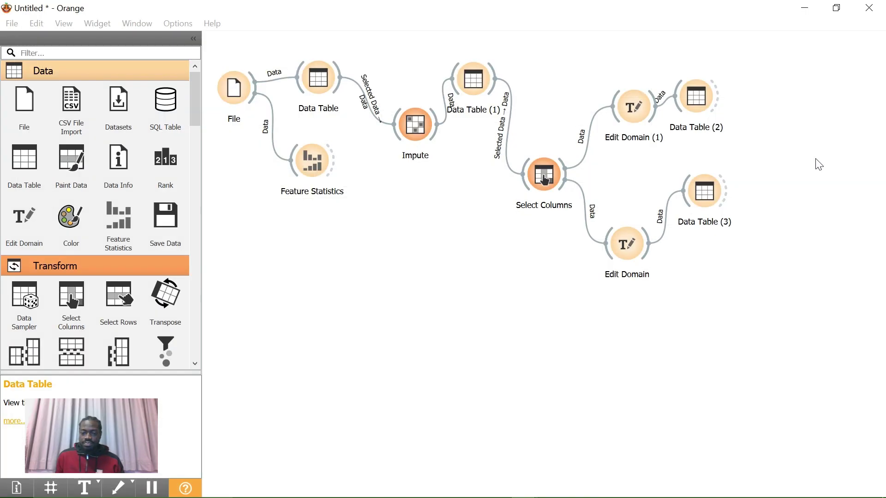
pyautogui.click(869, 8)
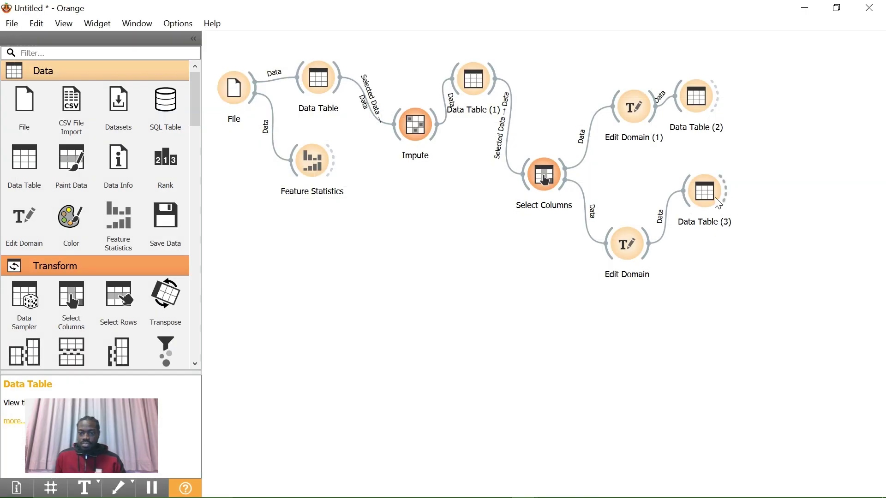
pyautogui.doubleClick(717, 202)
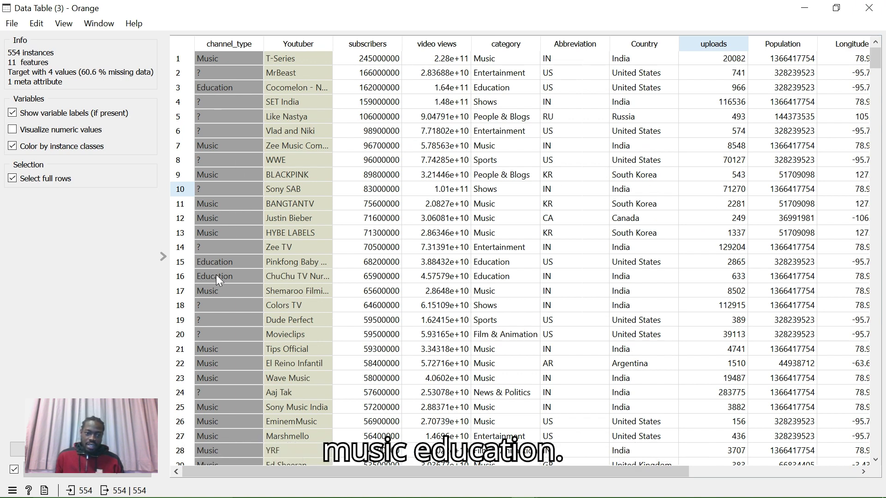
pyautogui.scroll(-9, 216, 275)
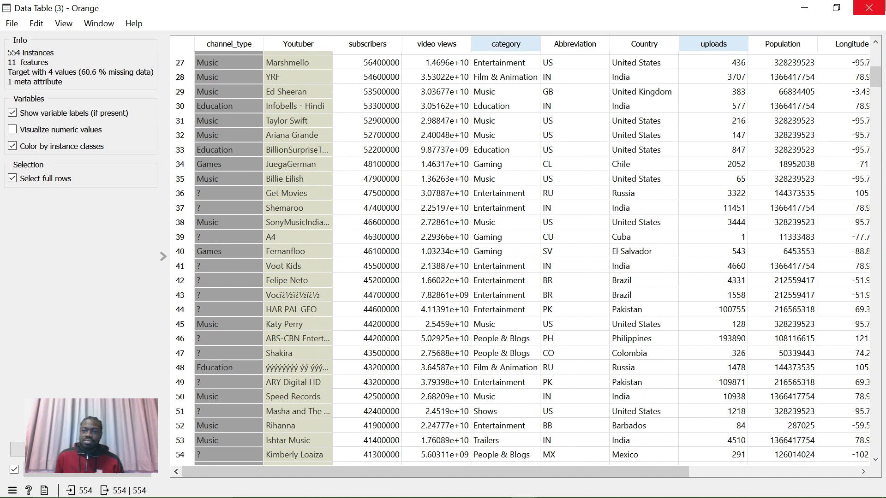
# Step: Close the table window, rearrange the two newest Data Table widgets, connect a Save Data widget to Data Table (2) and open it
pyautogui.click(869, 8)
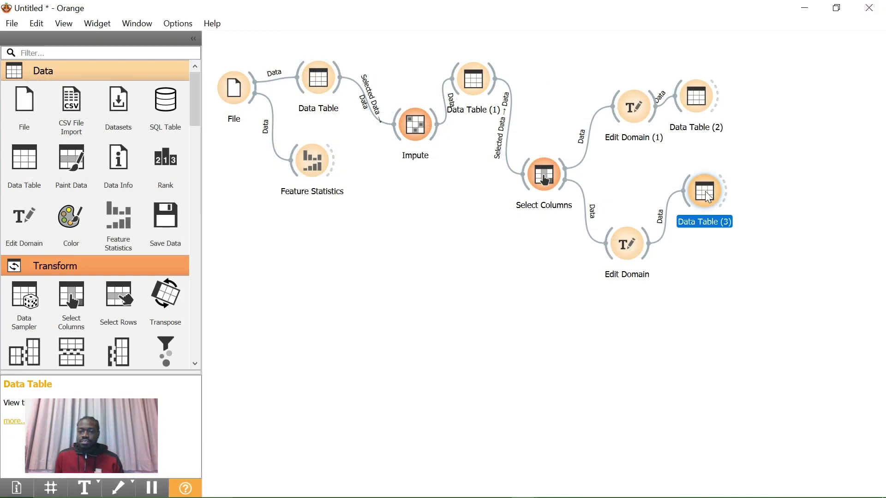
pyautogui.moveTo(710, 195); pyautogui.dragTo(718, 211)
pyautogui.moveTo(699, 103); pyautogui.dragTo(801, 103)
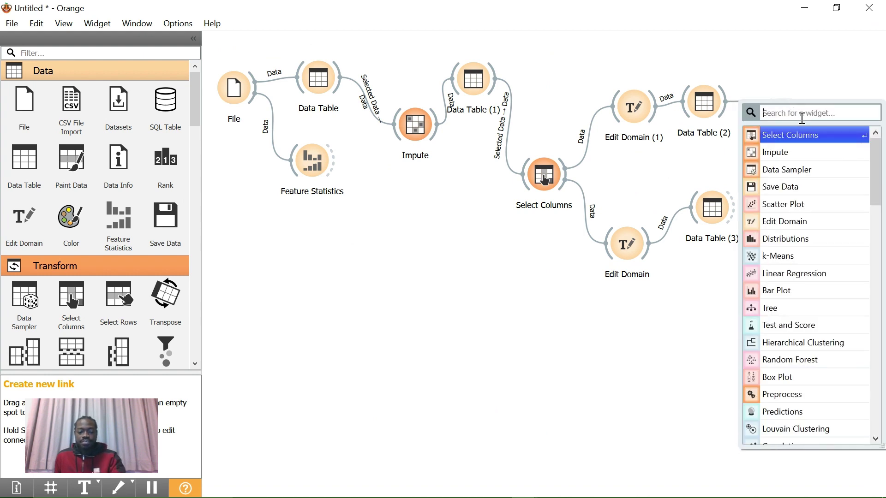
pyautogui.write('sa')
pyautogui.click(790, 134)
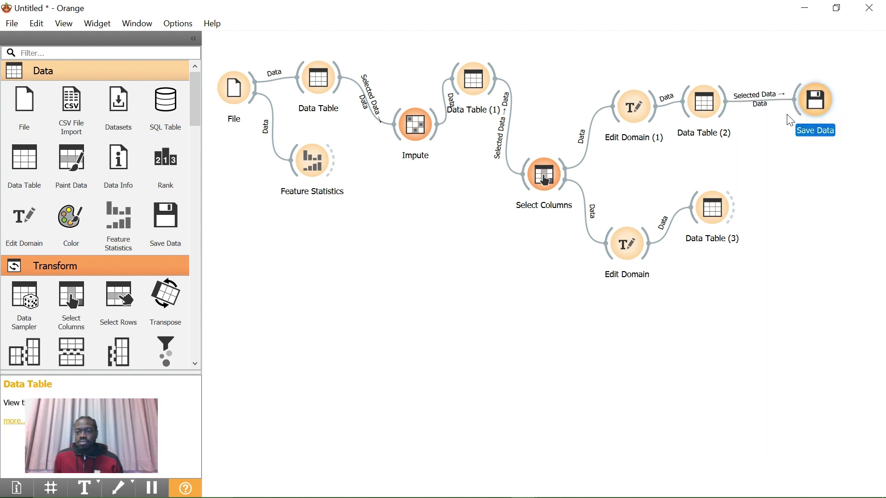
pyautogui.doubleClick(812, 104)
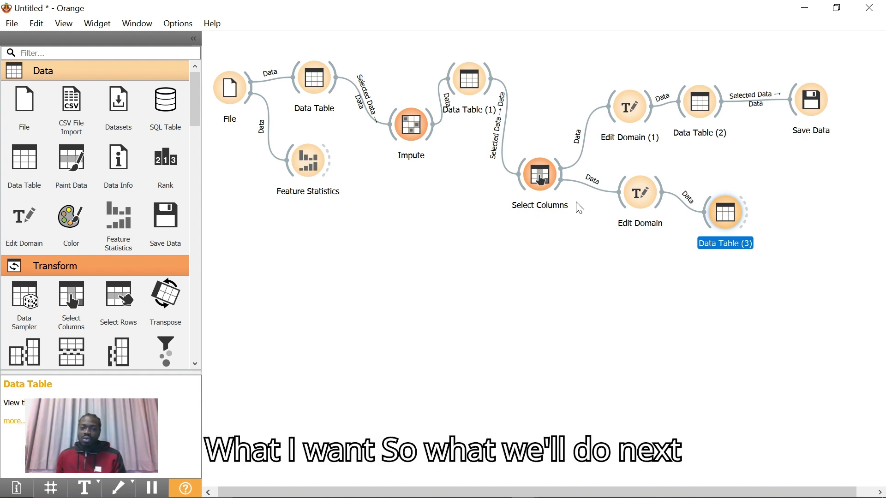
# Step: Reposition Data Table (3) beside Edit Domain and connect a new Data Sampler widget to it
pyautogui.moveTo(716, 217); pyautogui.dragTo(712, 208)
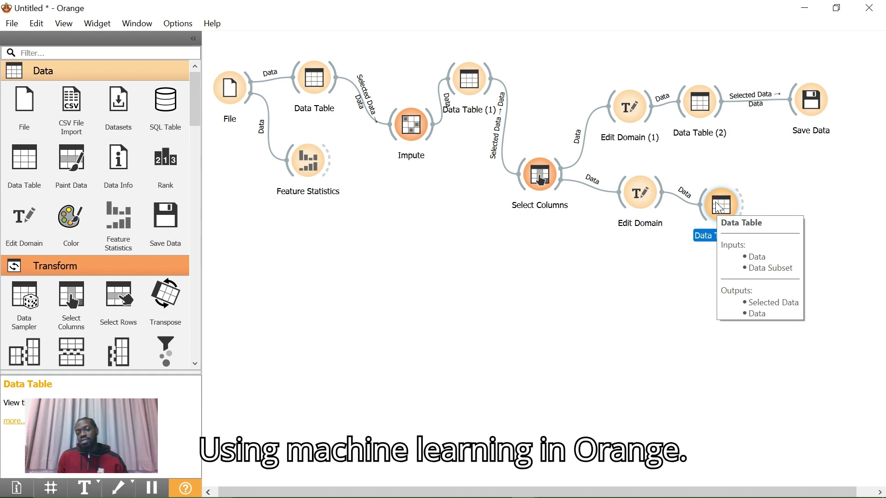
pyautogui.click(711, 300)
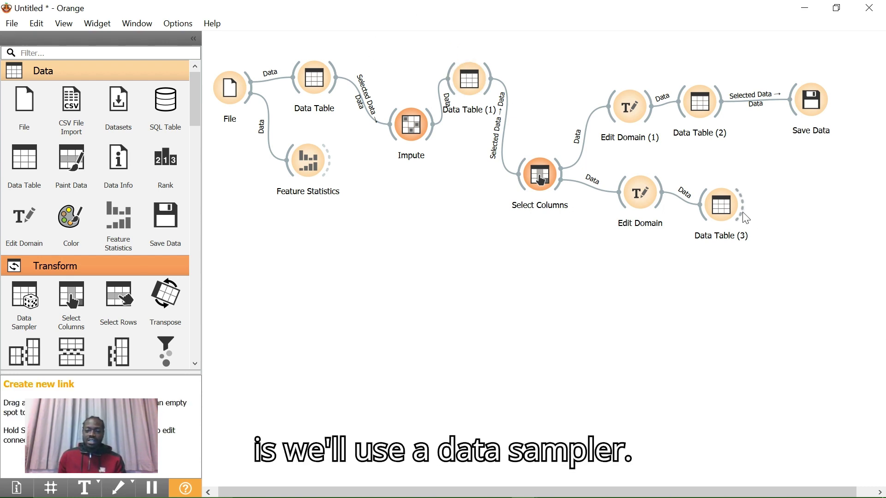
pyautogui.moveTo(743, 211); pyautogui.dragTo(271, 281)
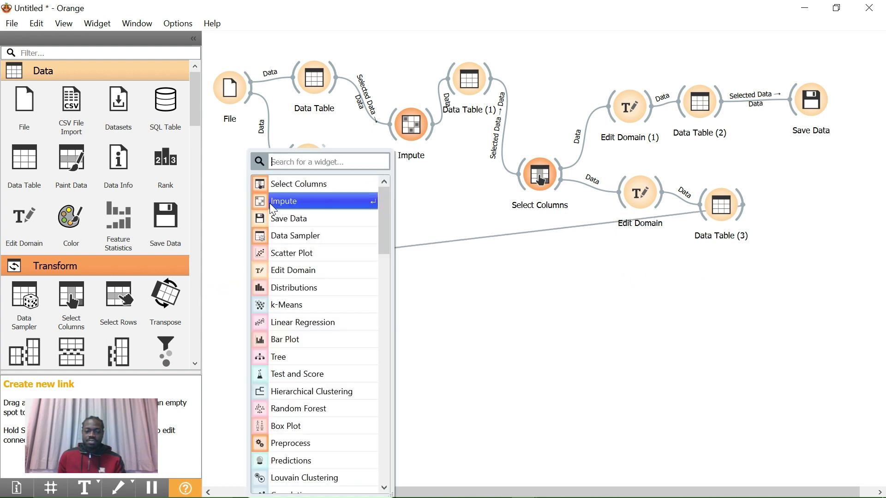
pyautogui.click(292, 235)
# Step: Sample the data with a fixed proportion of 70% in Data Sampler, check the output summary and close its window
pyautogui.doubleClick(292, 268)
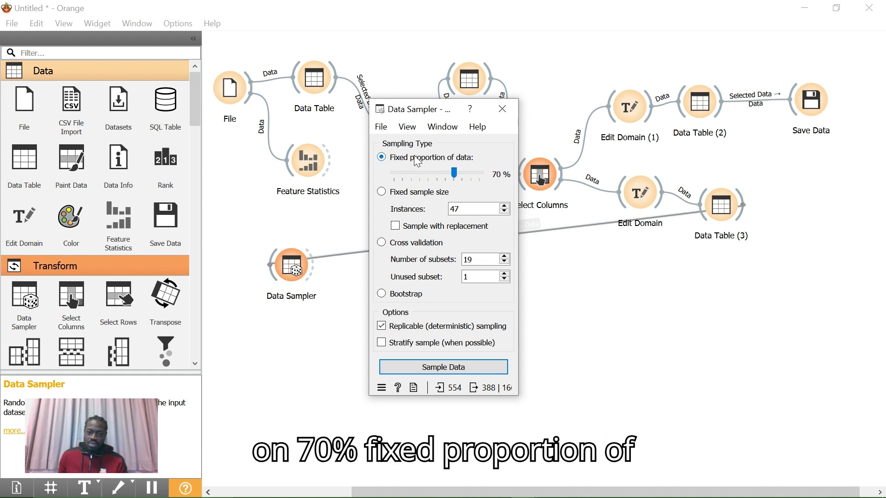
pyautogui.click(445, 368)
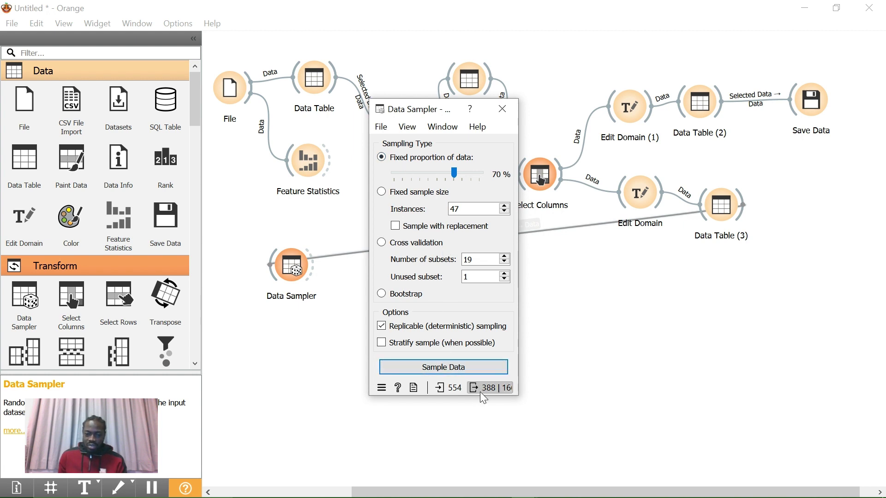
pyautogui.moveTo(493, 390)
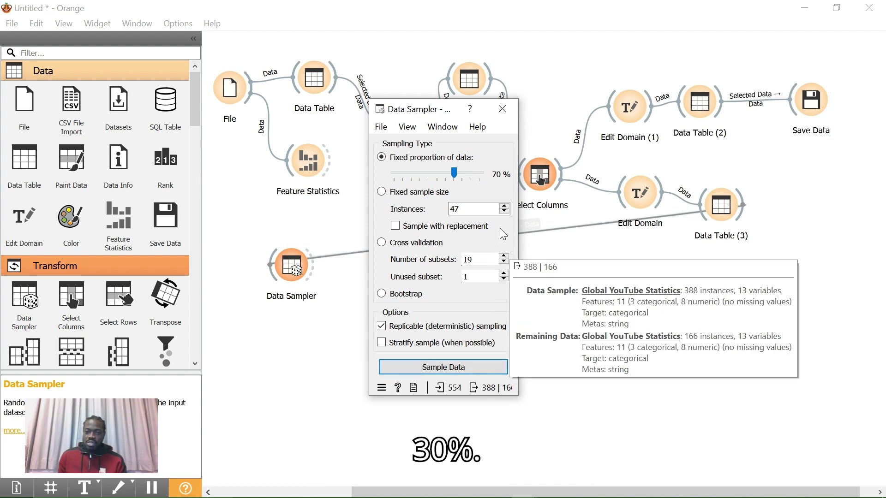
pyautogui.click(502, 109)
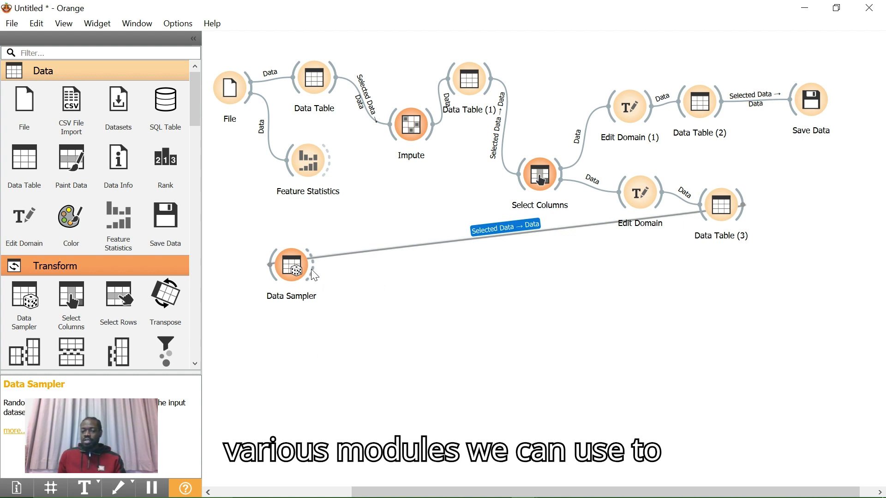
# Step: Connect a Naive Bayes widget below the Data Sampler, keeping the link from Data Sample to Data
pyautogui.click(322, 273)
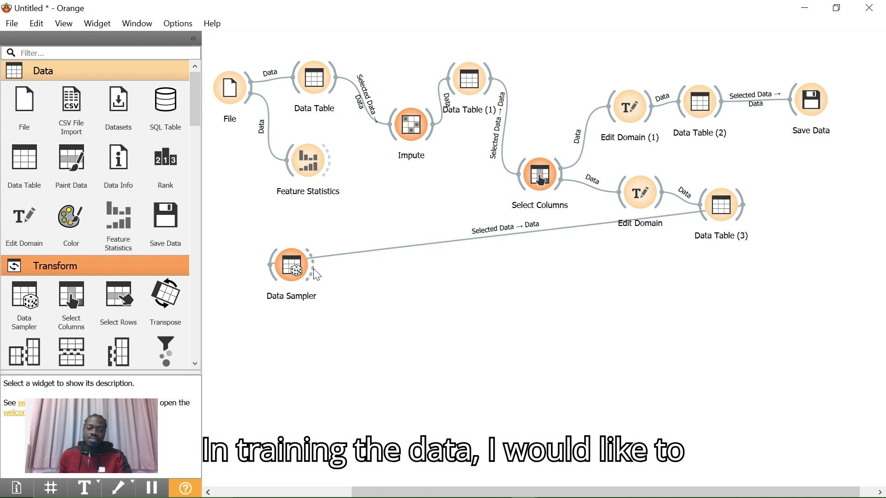
pyautogui.moveTo(312, 268); pyautogui.dragTo(358, 310)
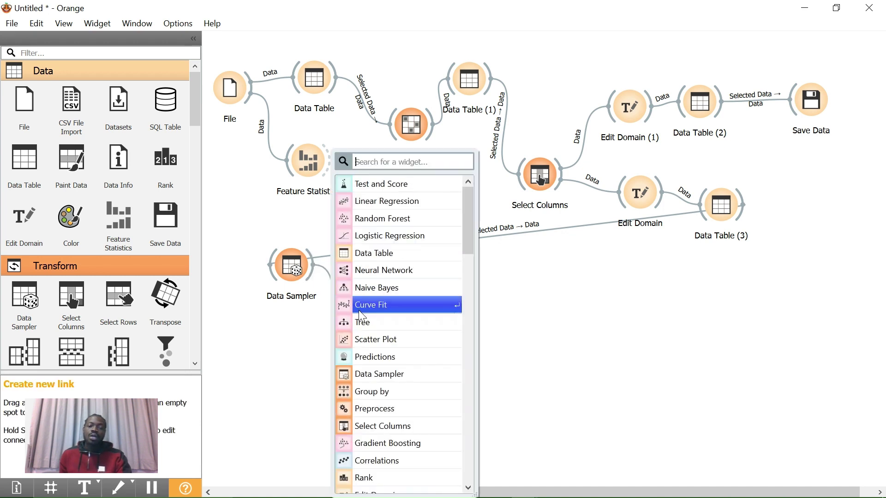
pyautogui.click(372, 286)
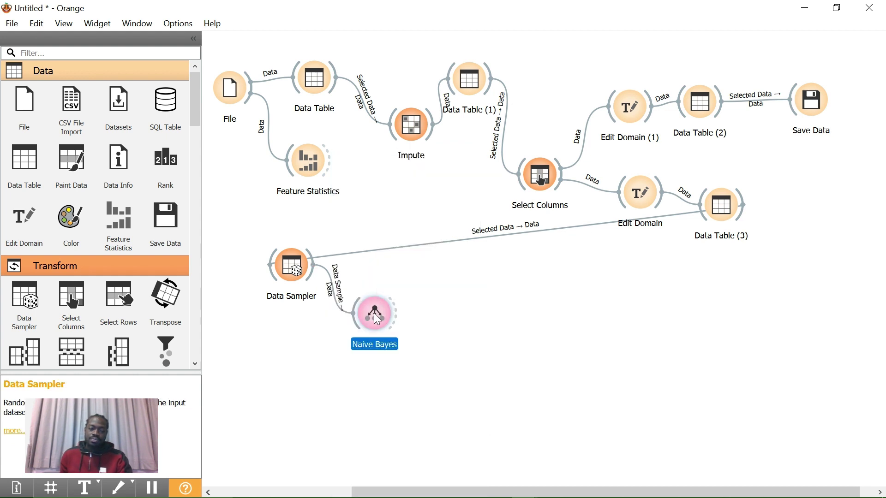
pyautogui.moveTo(374, 318); pyautogui.dragTo(381, 354)
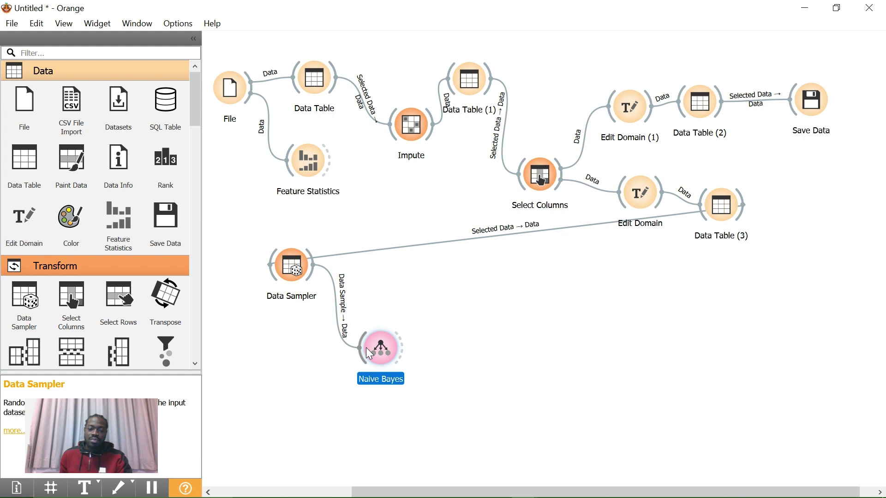
pyautogui.doubleClick(339, 329)
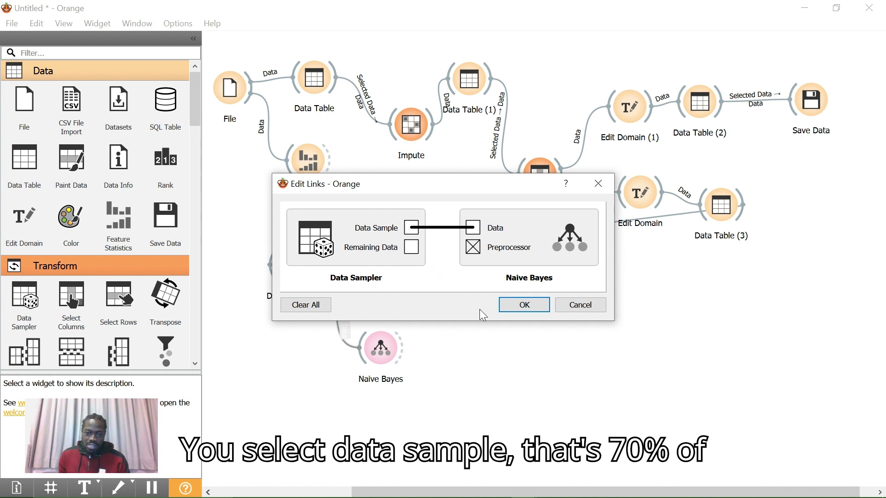
pyautogui.click(503, 306)
# Step: Connect Random Forest, Neural Network and Logistic Regression widgets to the Data Sampler's Data Sample output
pyautogui.moveTo(312, 269); pyautogui.dragTo(356, 402)
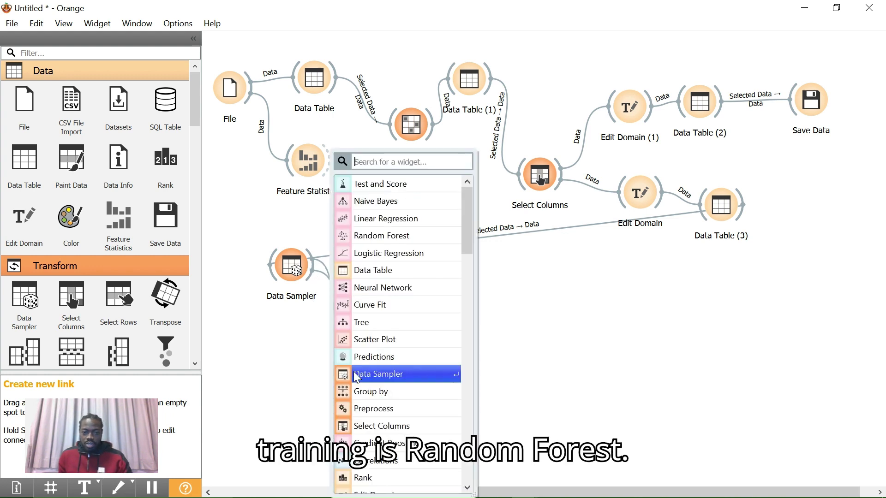
pyautogui.click(370, 235)
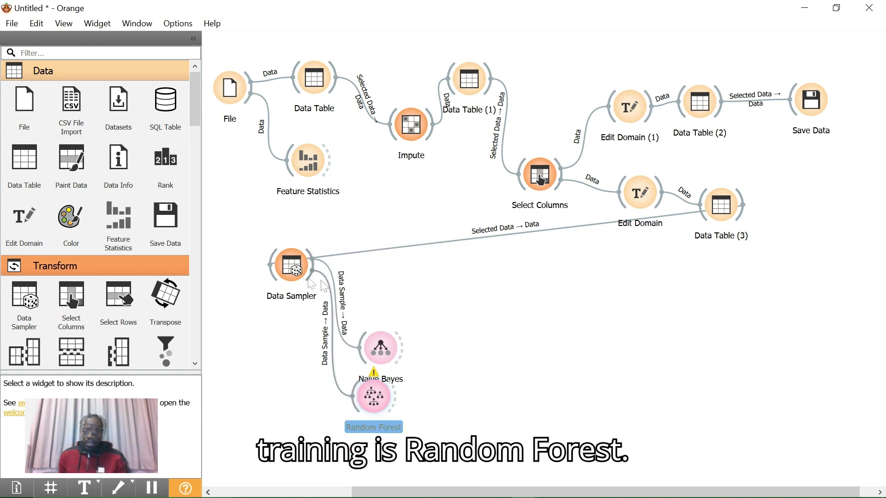
pyautogui.moveTo(311, 269); pyautogui.dragTo(359, 465)
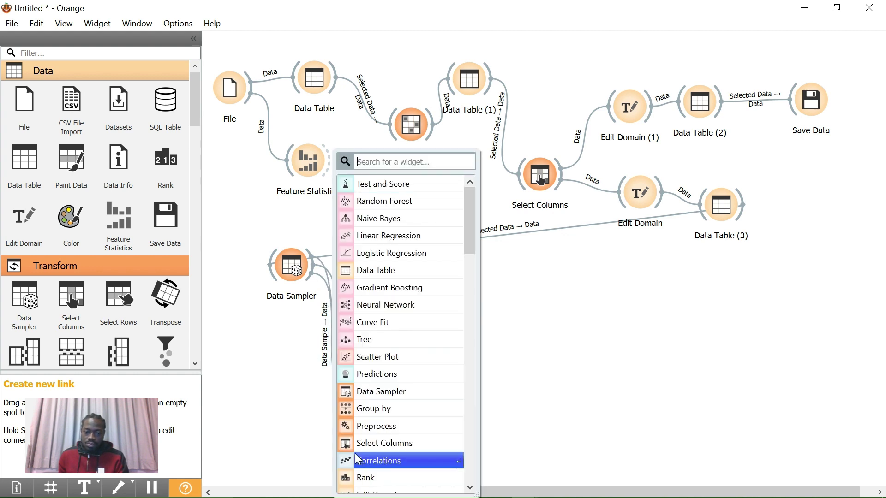
pyautogui.click(362, 309)
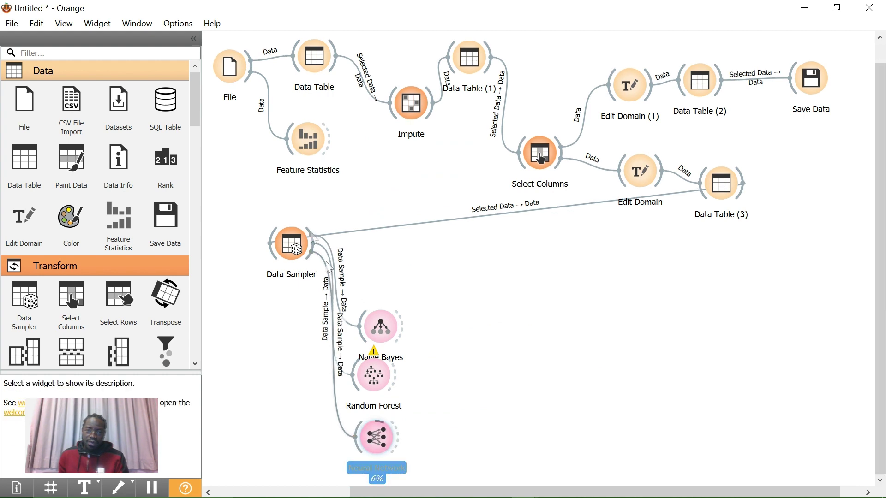
pyautogui.moveTo(313, 236); pyautogui.dragTo(384, 267)
pyautogui.click(384, 266)
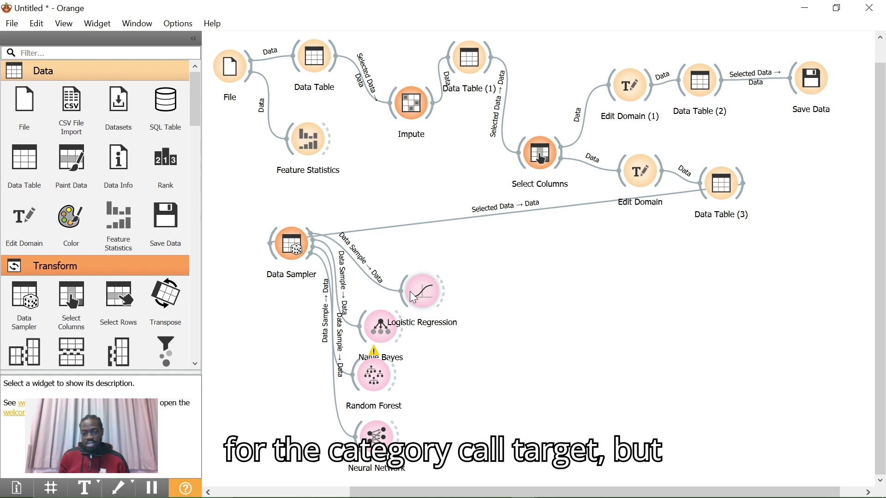
# Step: Try to connect a Linear Regression widget to the Data Sampler and check its status message
pyautogui.moveTo(310, 234); pyautogui.dragTo(423, 244)
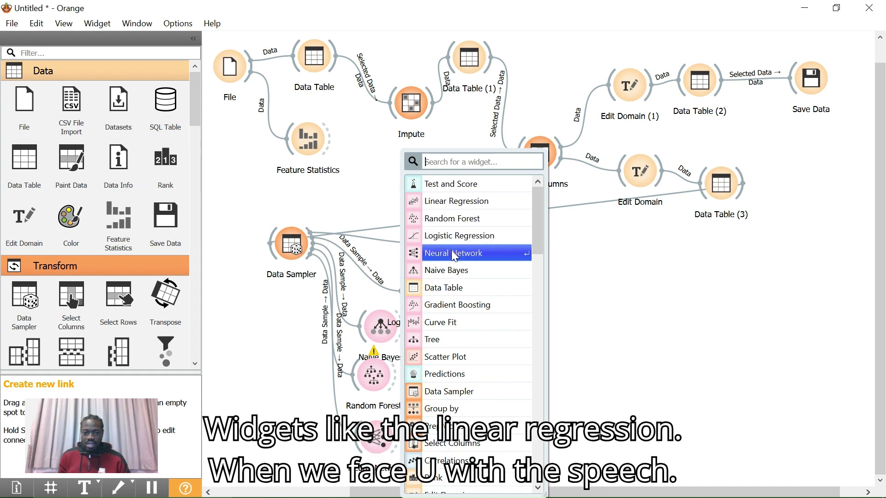
pyautogui.write('l')
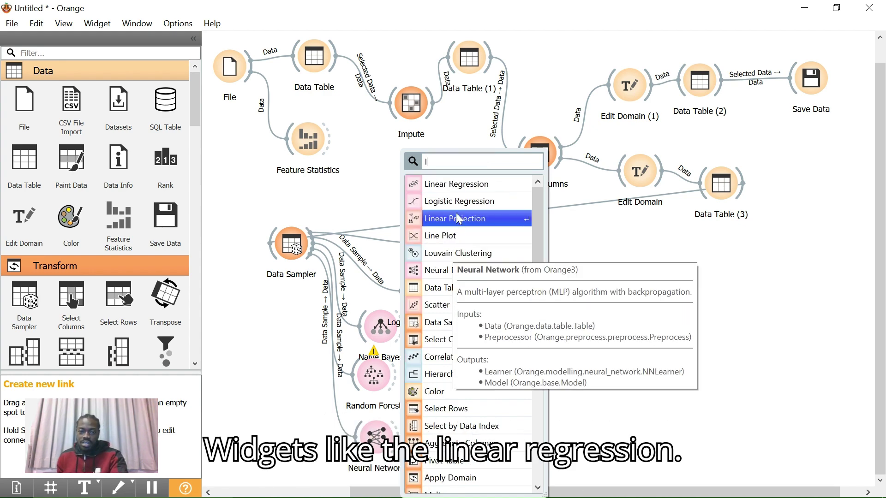
pyautogui.click(453, 184)
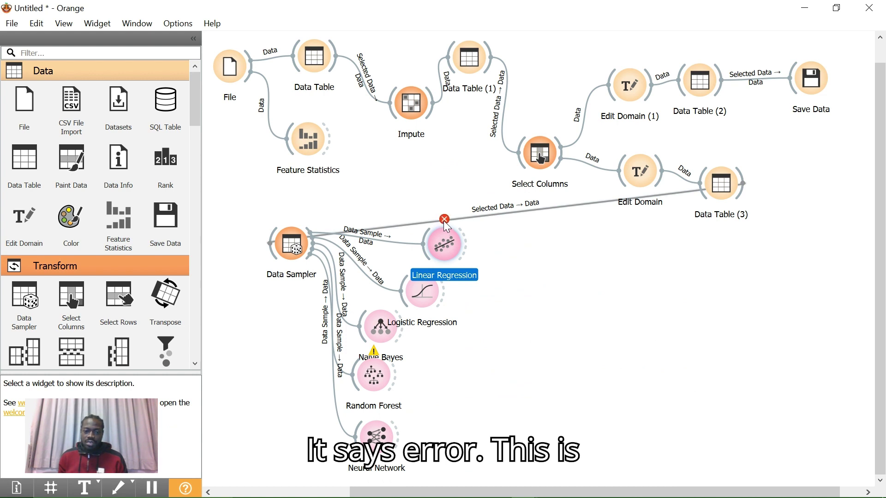
pyautogui.moveTo(445, 221)
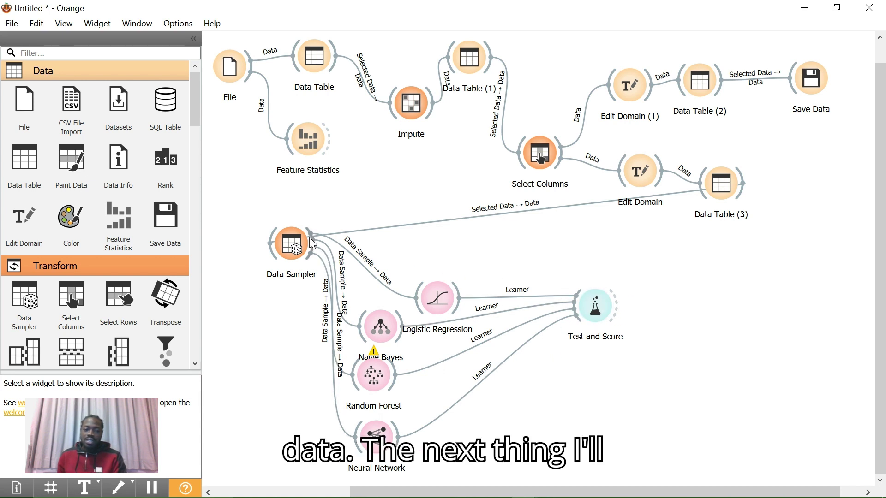
# Step: Link the Data Sampler to Test and Score, routing Remaining Data instead of Data Sample into the Data input
pyautogui.moveTo(311, 241); pyautogui.dragTo(585, 286)
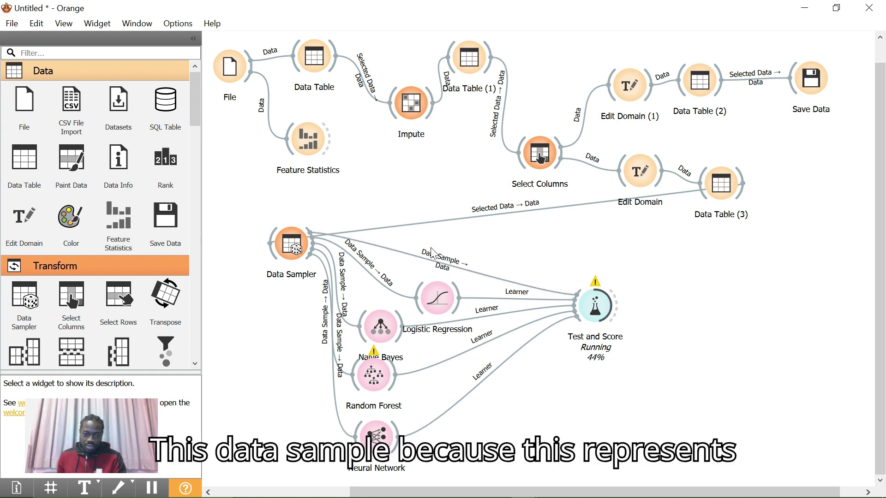
pyautogui.doubleClick(441, 269)
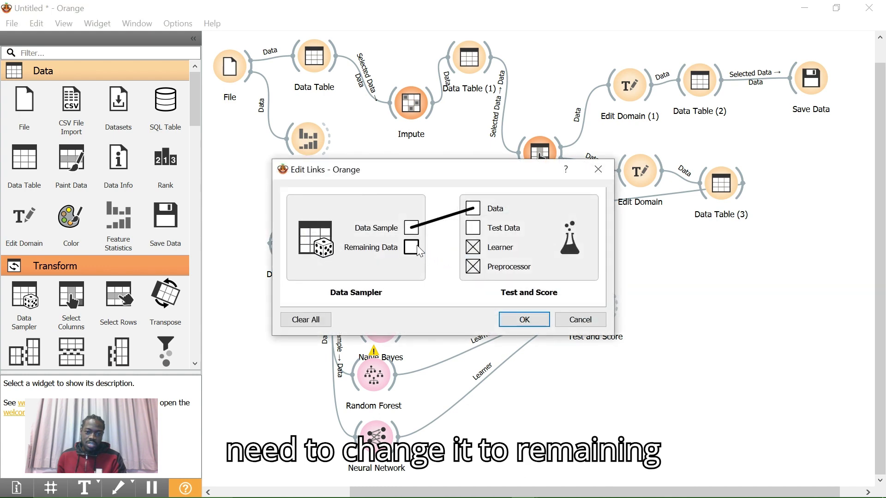
pyautogui.moveTo(410, 248); pyautogui.dragTo(472, 208)
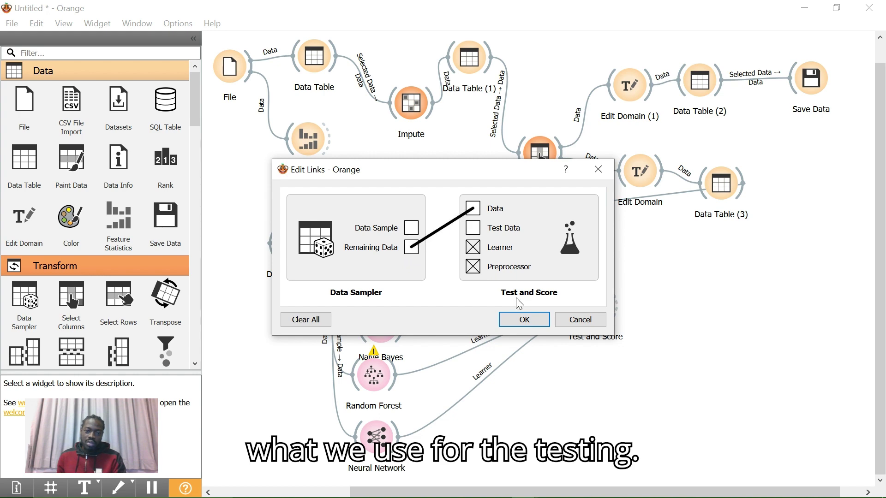
pyautogui.click(525, 321)
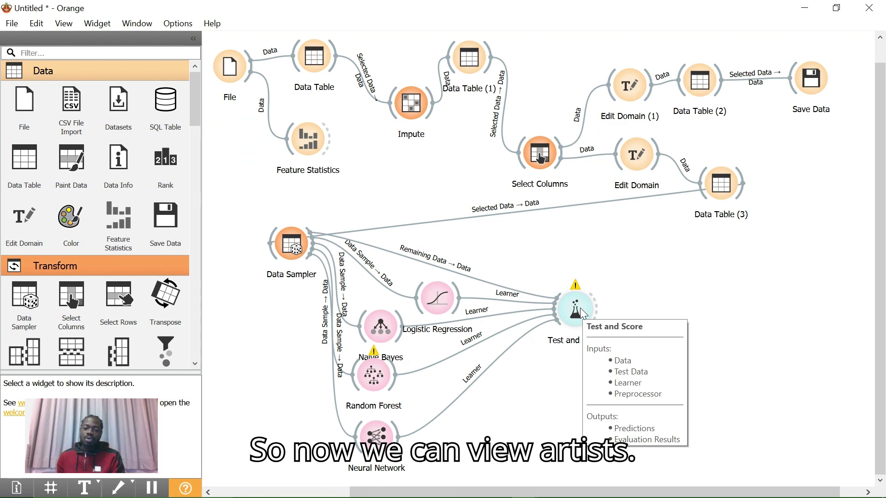
# Step: Examine the Test and Score evaluation results, comparing Neural Network, Random Forest, Naive Bayes and Logistic Regression
pyautogui.doubleClick(577, 309)
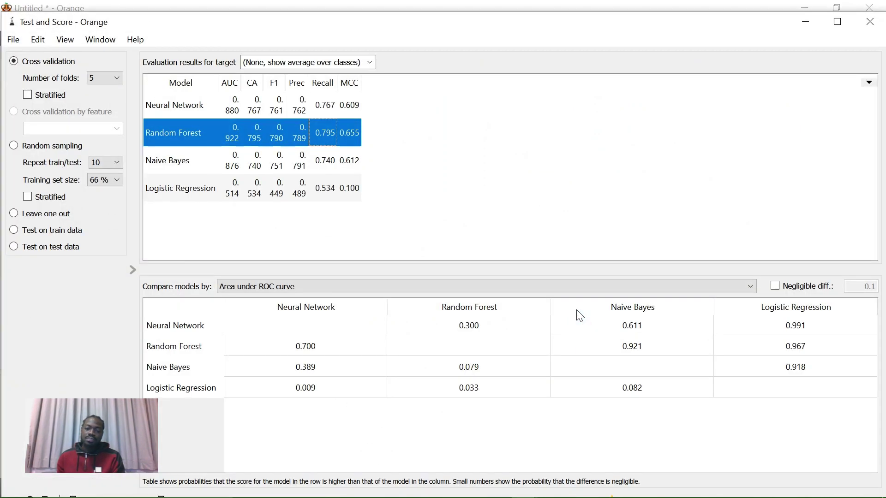
pyautogui.click(424, 153)
pyautogui.click(181, 121)
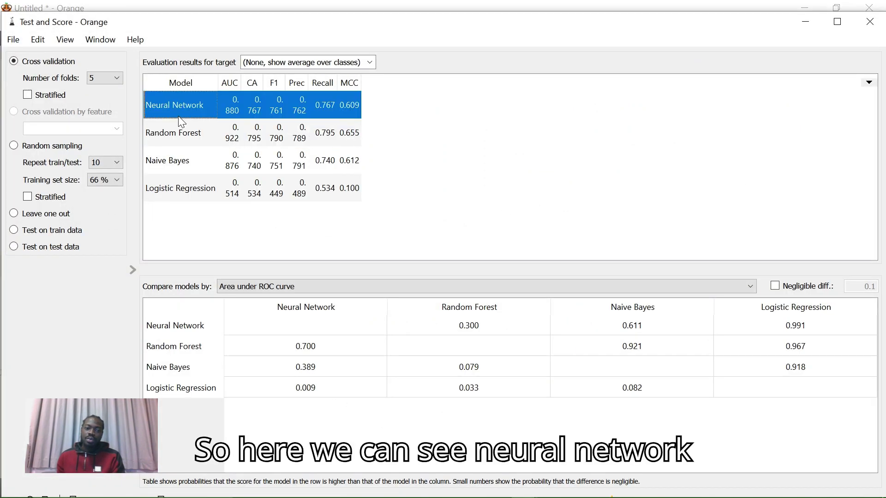
pyautogui.click(196, 137)
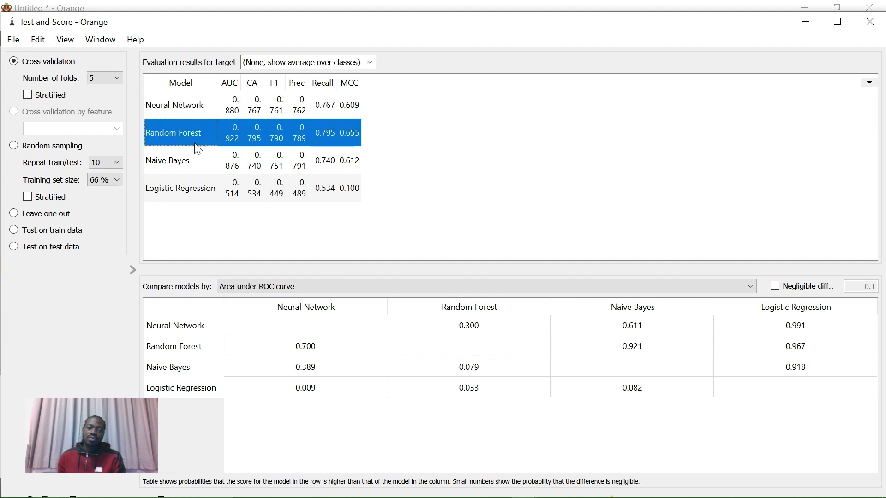
pyautogui.click(197, 171)
pyautogui.click(195, 192)
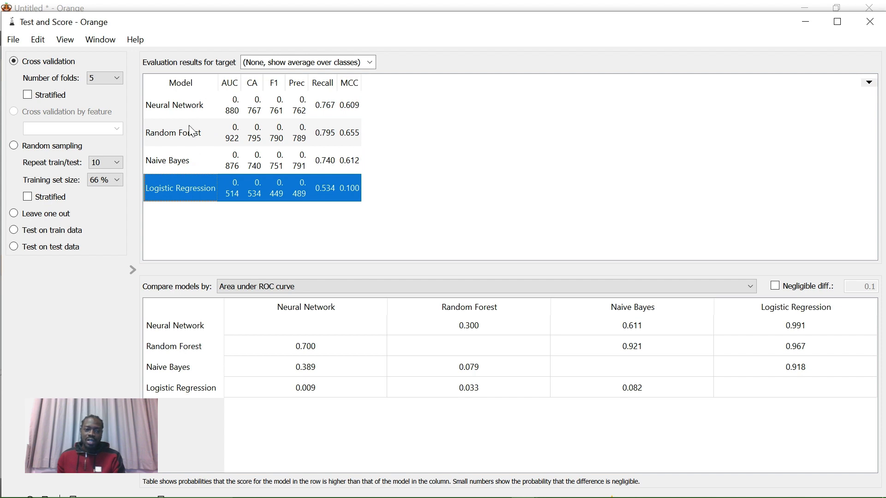
pyautogui.click(192, 138)
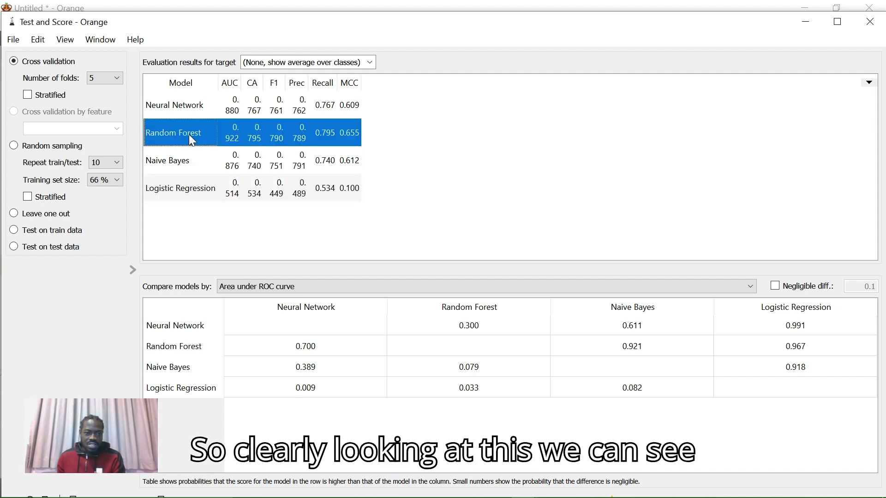
pyautogui.click(186, 118)
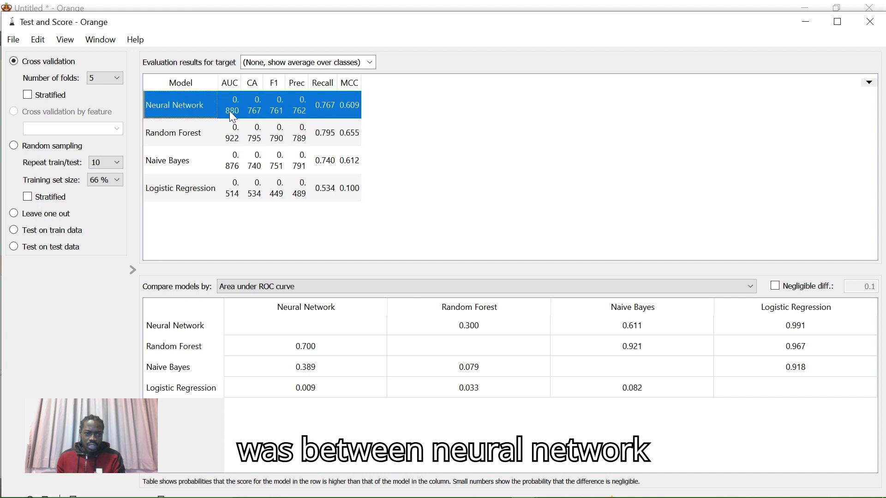
# Step: Close the evaluation results and connect a Predictions widget to the Predictions output of Test and Score
pyautogui.click(234, 133)
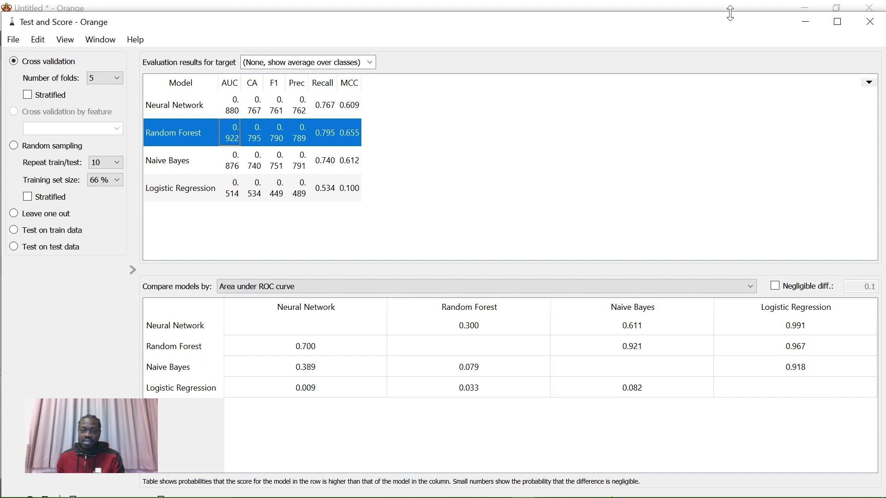
pyautogui.click(871, 22)
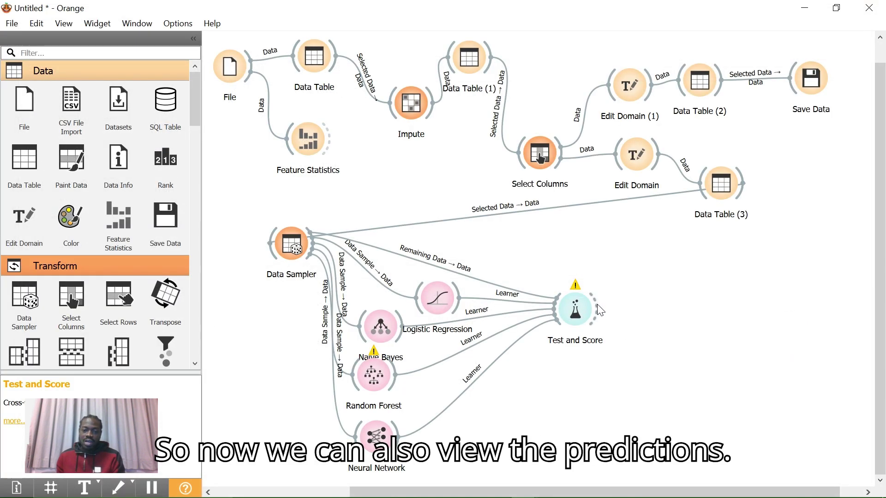
pyautogui.moveTo(597, 304); pyautogui.dragTo(618, 259)
pyautogui.click(618, 182)
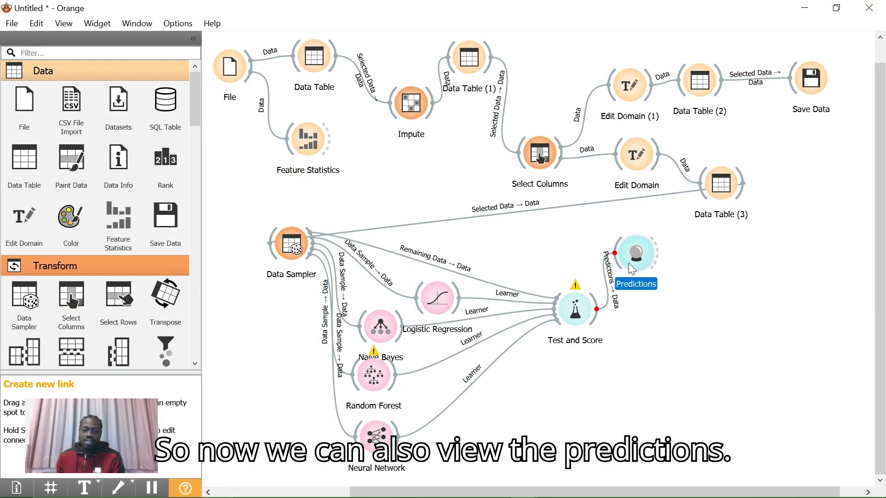
# Step: Inspect the Predictions table, sorting it in descending order by Neural Network to compare each model's prediction with the actual channel_type
pyautogui.doubleClick(632, 253)
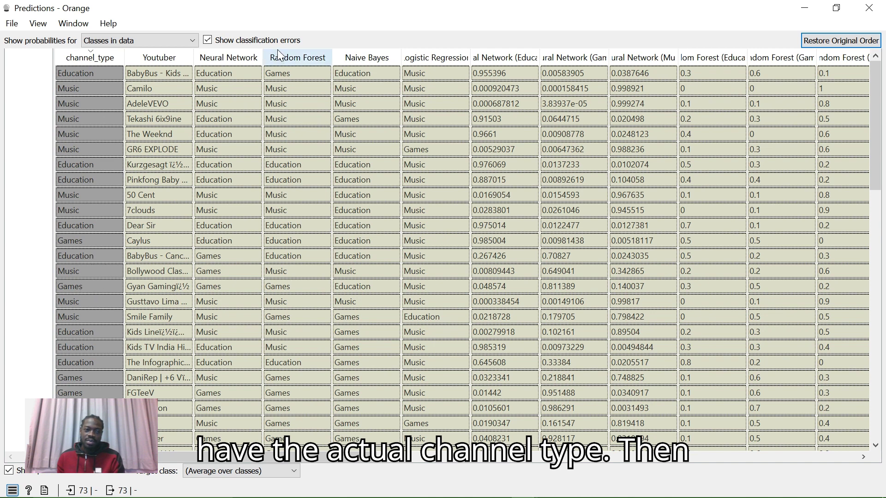
pyautogui.click(247, 61)
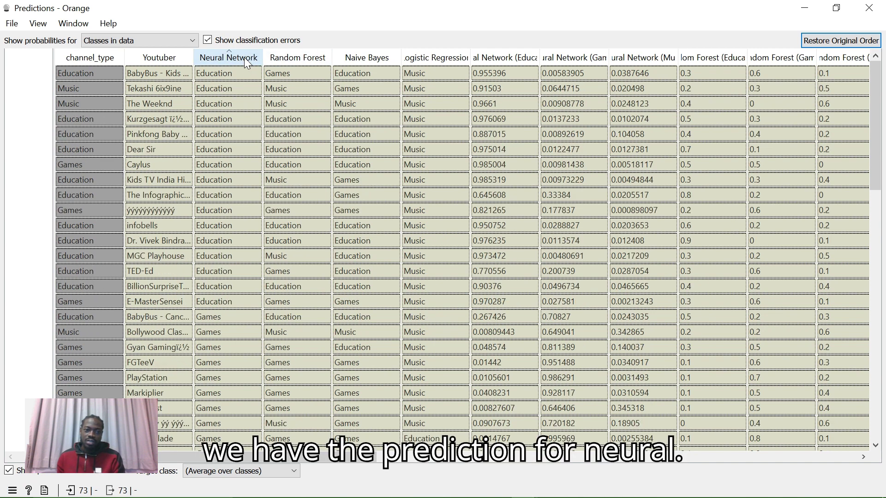
pyautogui.click(253, 60)
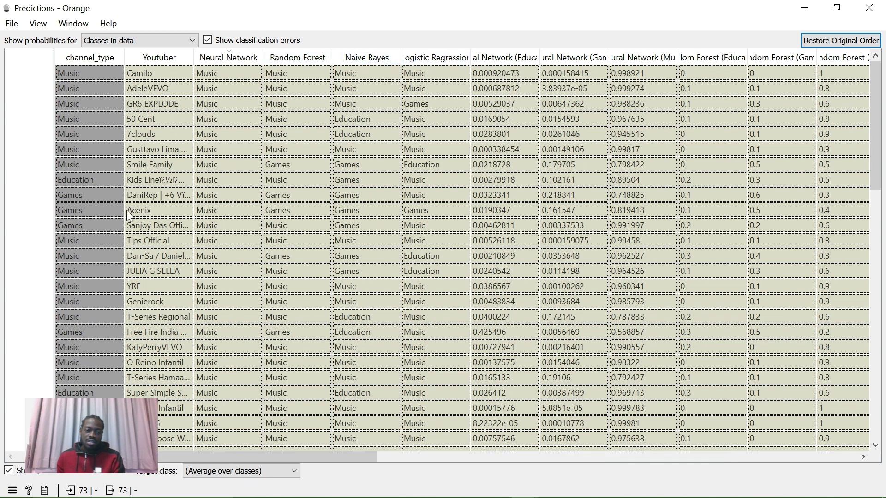
pyautogui.click(147, 118)
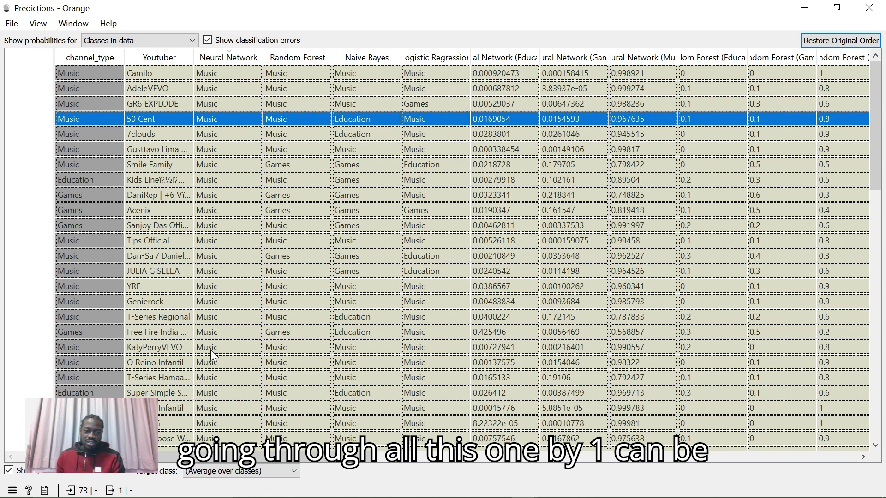
pyautogui.click(869, 8)
pyautogui.moveTo(596, 308); pyautogui.dragTo(618, 358)
pyautogui.click(618, 358)
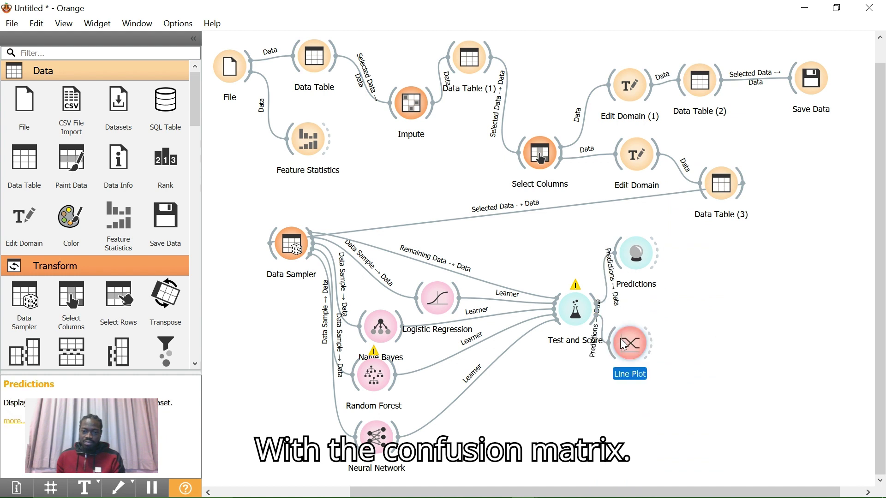
pyautogui.press('Delete')
# Step: Connect a Confusion Matrix widget to the Evaluation Results output of Test and Score and open it
pyautogui.moveTo(596, 308); pyautogui.dragTo(634, 343)
pyautogui.press('Escape')
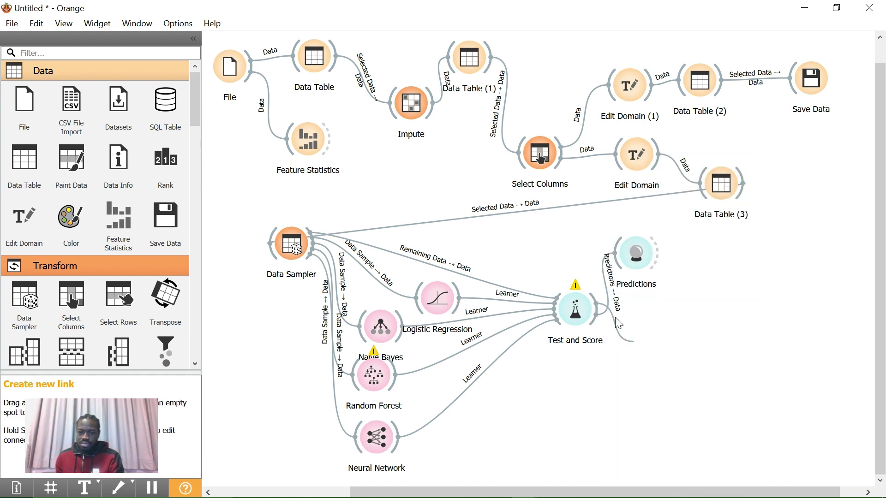
pyautogui.doubleClick(656, 345)
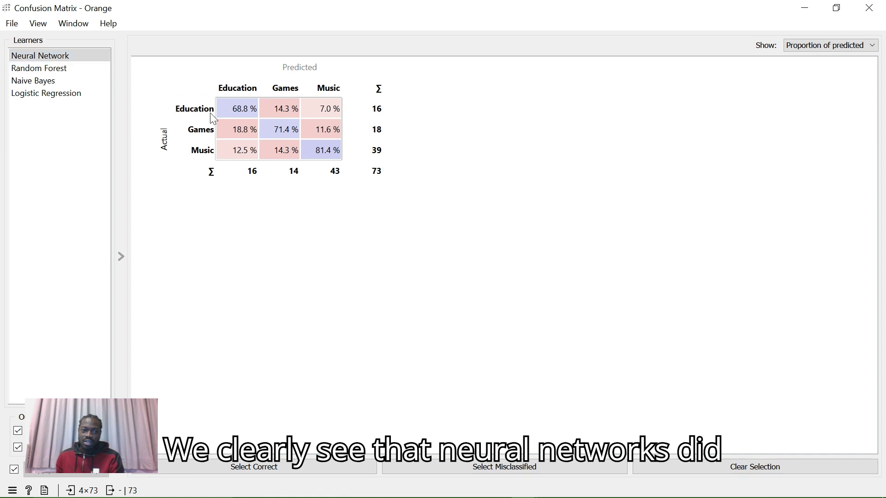
# Step: Compare the confusion matrices of Random Forest, Naive Bayes, Logistic Regression and Neural Network by proportion of predicted
pyautogui.click(60, 68)
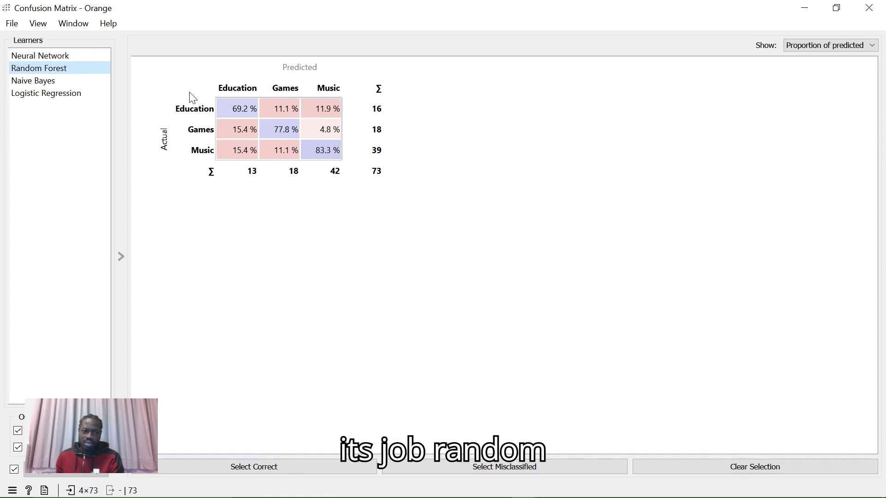
pyautogui.click(53, 82)
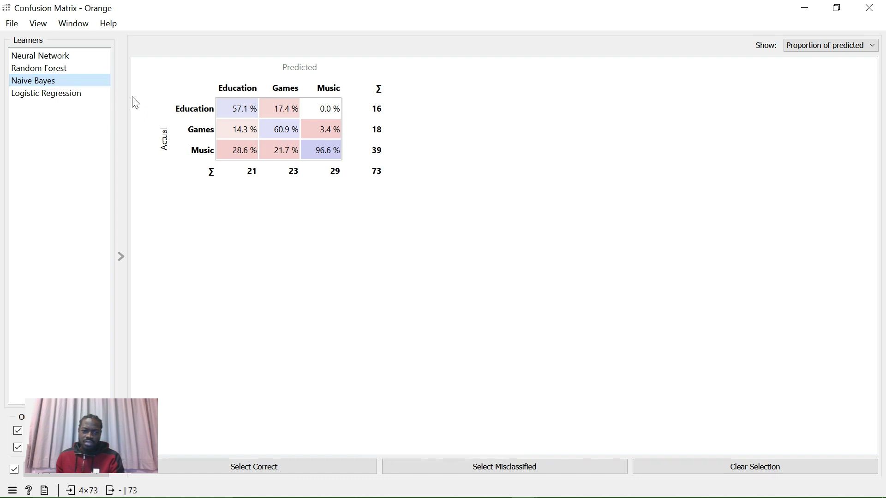
pyautogui.click(60, 94)
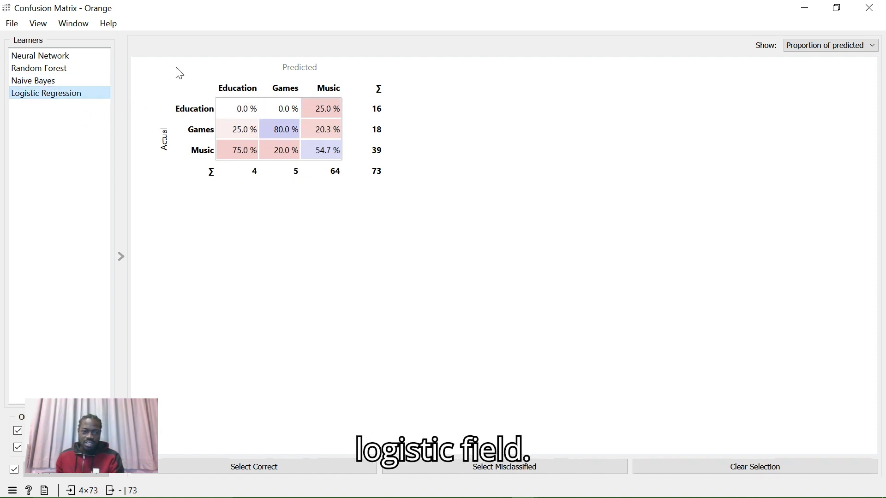
pyautogui.click(44, 69)
pyautogui.click(45, 57)
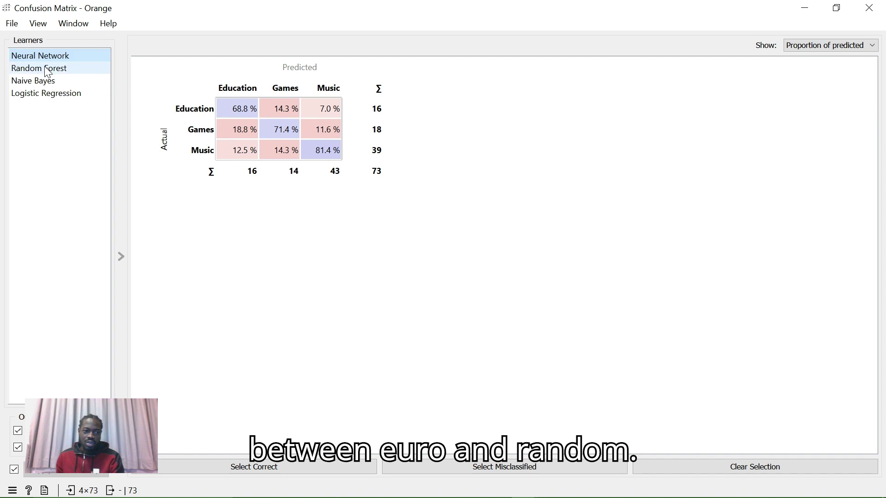
pyautogui.click(48, 73)
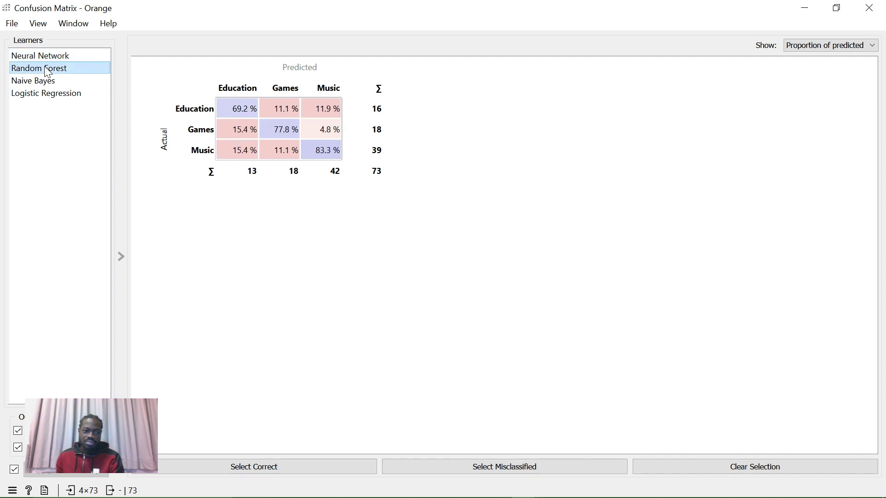
pyautogui.click(47, 57)
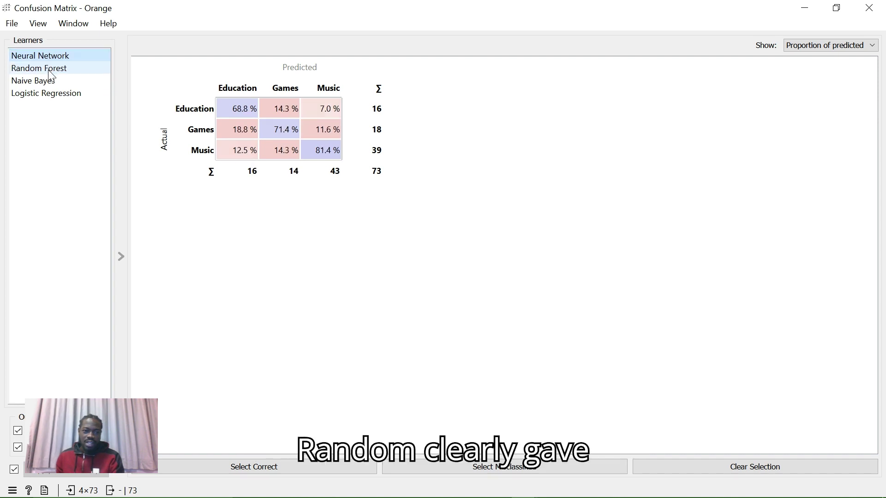
pyautogui.click(51, 73)
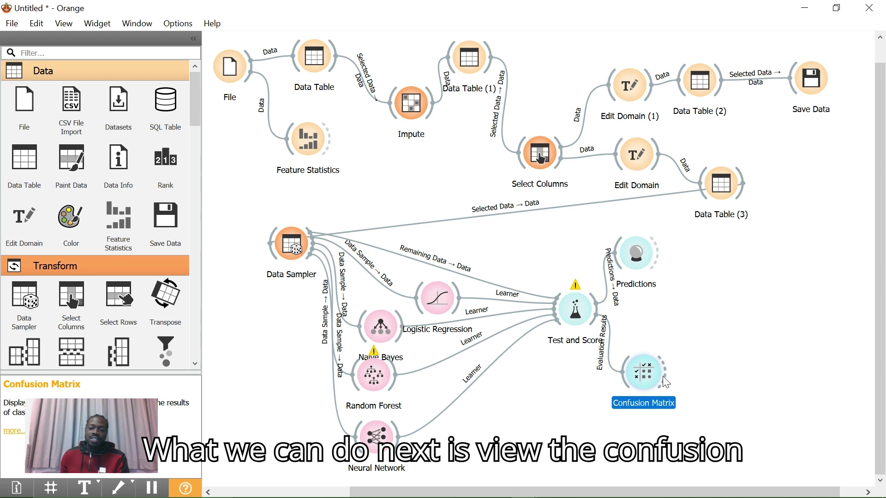
# Step: Add a Data Table after the Confusion Matrix, routing Data instead of Selected Data into its Data input
pyautogui.moveTo(663, 376); pyautogui.dragTo(678, 444)
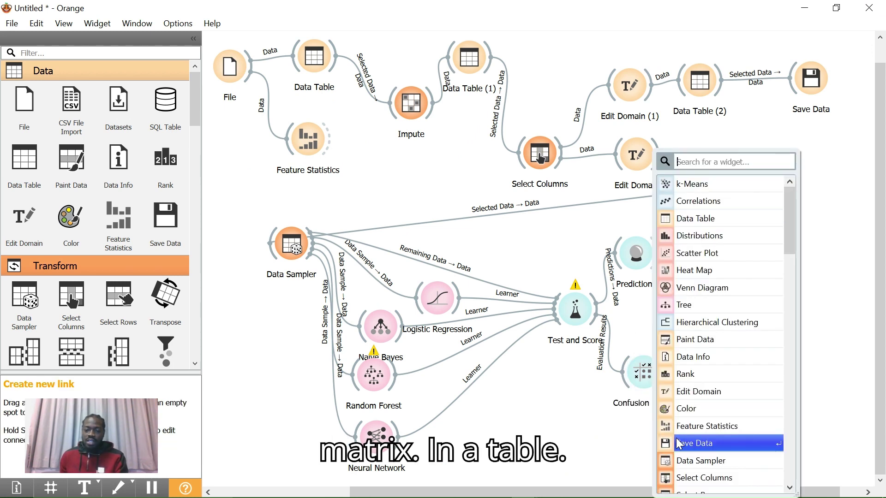
pyautogui.click(687, 219)
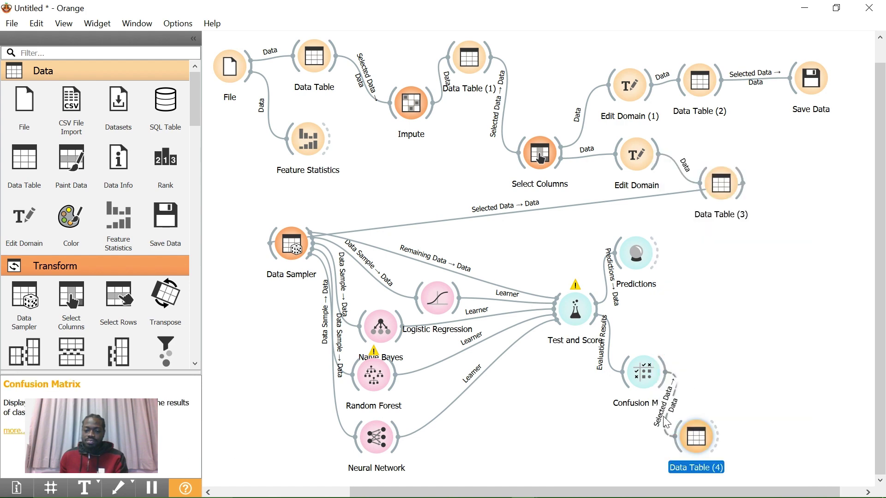
pyautogui.doubleClick(661, 415)
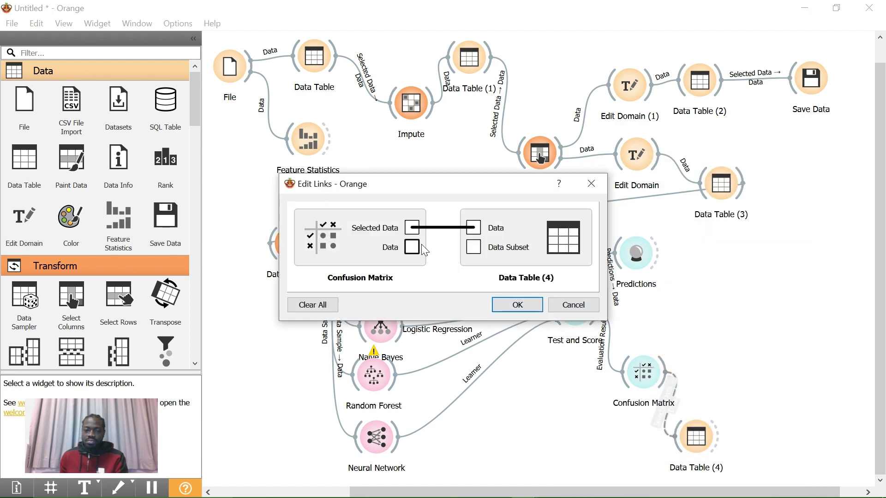
pyautogui.moveTo(412, 247); pyautogui.dragTo(473, 228)
pyautogui.click(517, 305)
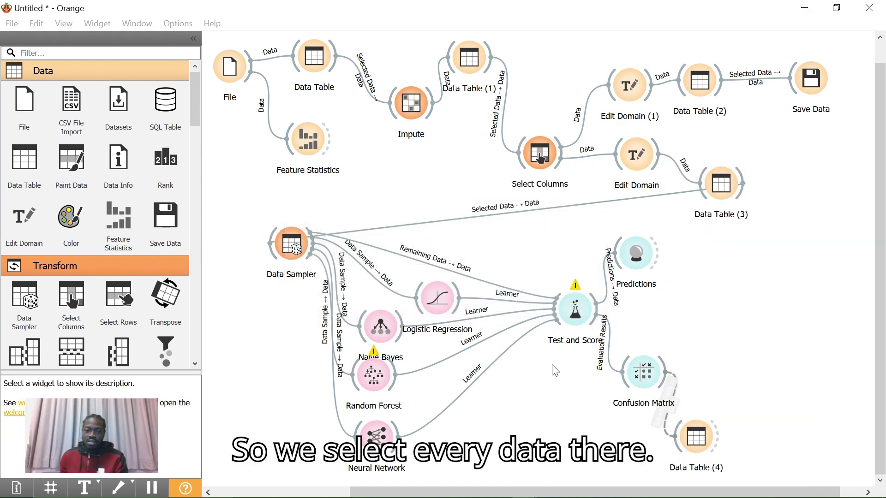
# Step: Examine the Confusion Matrix's data table, comparing the Random Forest predictions with the p(Education), p(Games) and p(Music) probabilities
pyautogui.doubleClick(699, 441)
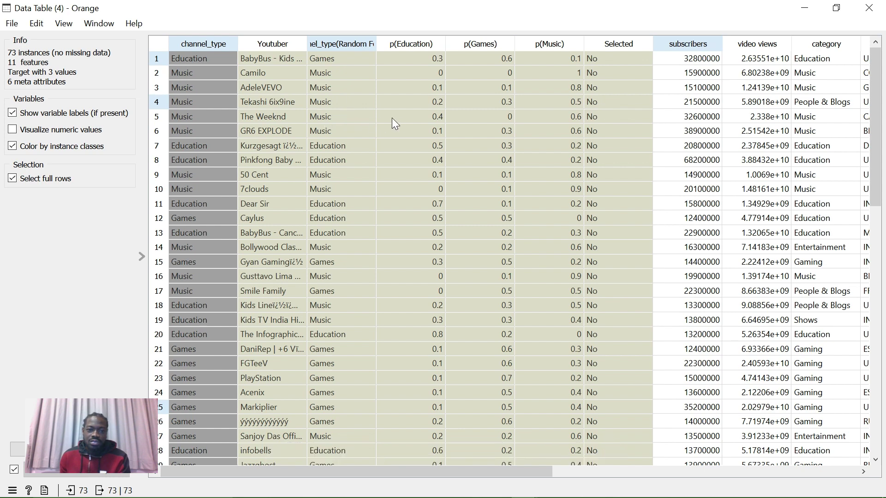
pyautogui.click(538, 116)
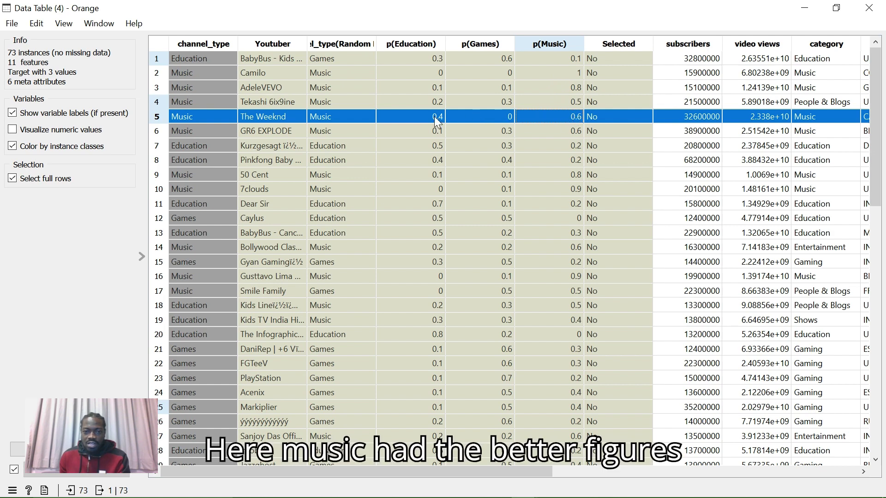
pyautogui.scroll(-9, 337, 264)
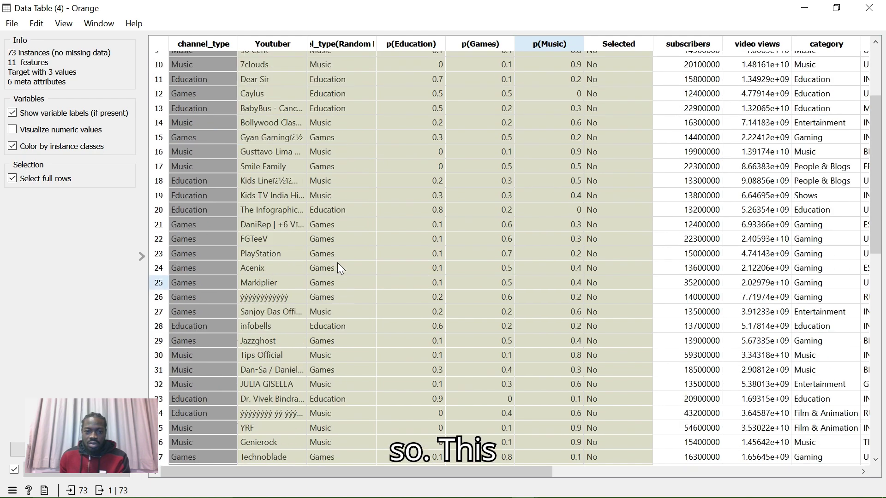
pyautogui.scroll(-3, 338, 266)
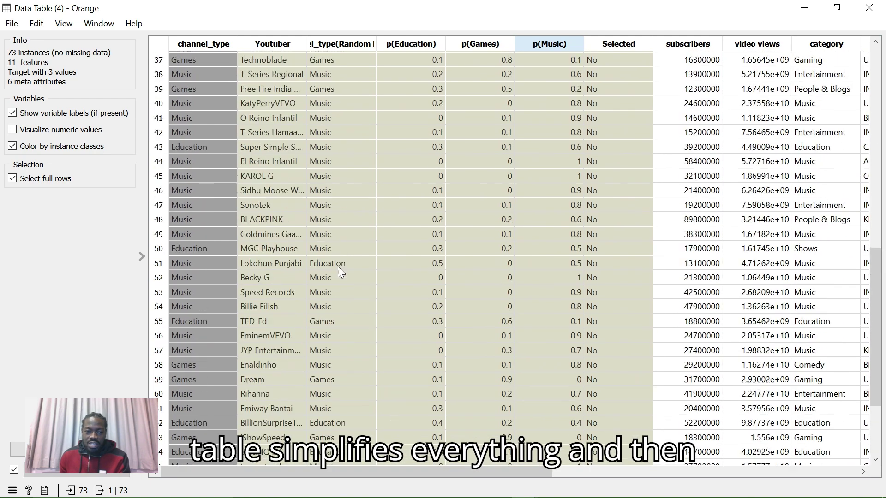
pyautogui.scroll(11, 339, 265)
pyautogui.scroll(2, 341, 266)
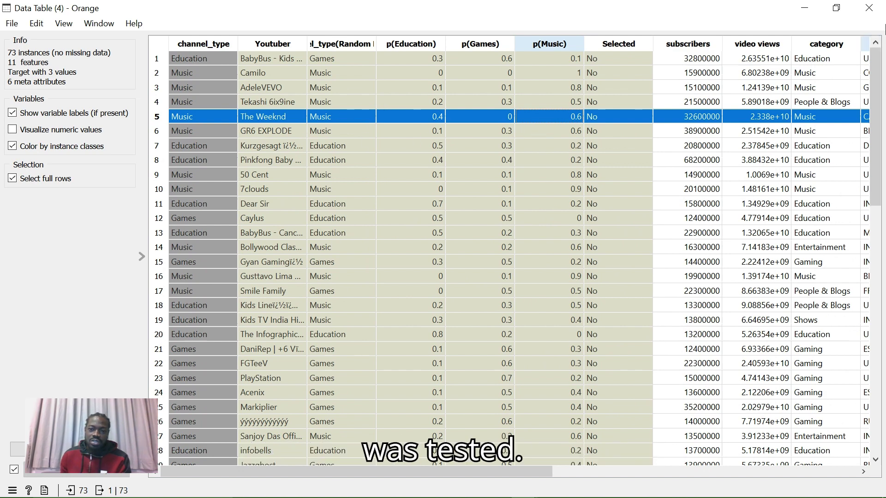
pyautogui.click(869, 8)
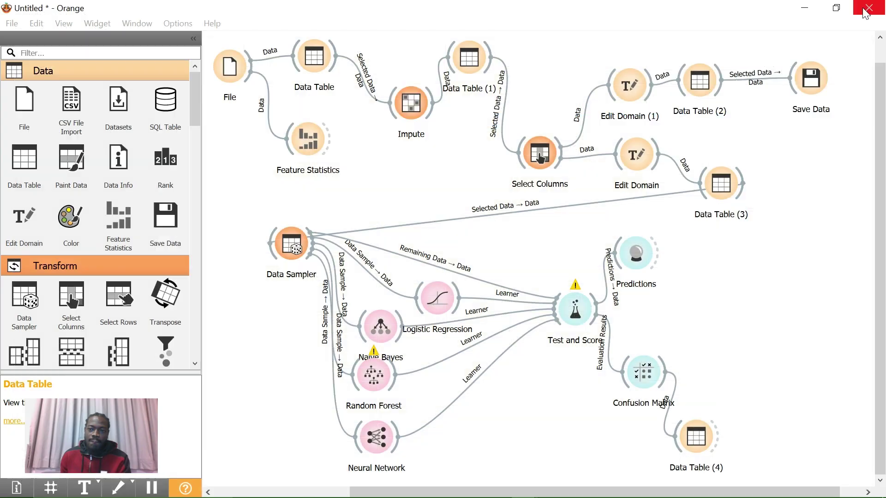
# Step: Reposition the Confusion Matrix, its Data Table and the Predictions widget slightly to space out the workflow
pyautogui.moveTo(645, 378); pyautogui.dragTo(639, 385)
pyautogui.moveTo(698, 444); pyautogui.dragTo(716, 441)
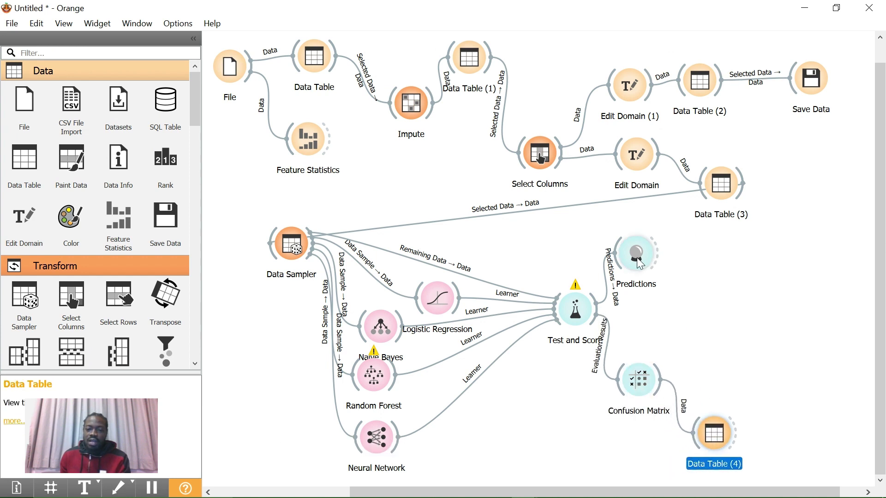
pyautogui.moveTo(643, 268); pyautogui.dragTo(659, 271)
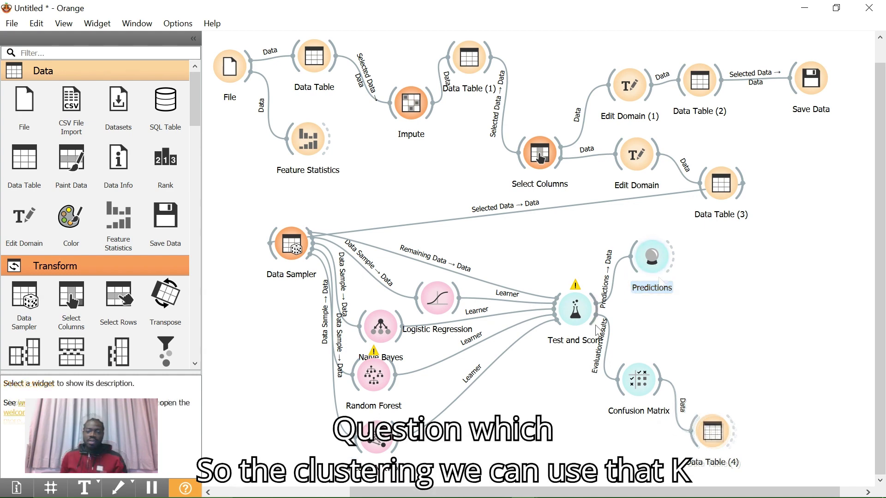
# Step: Connect a k-Means widget to the Predictions output of Test and Score and check its number-of-clusters setting
pyautogui.moveTo(599, 308); pyautogui.dragTo(690, 311)
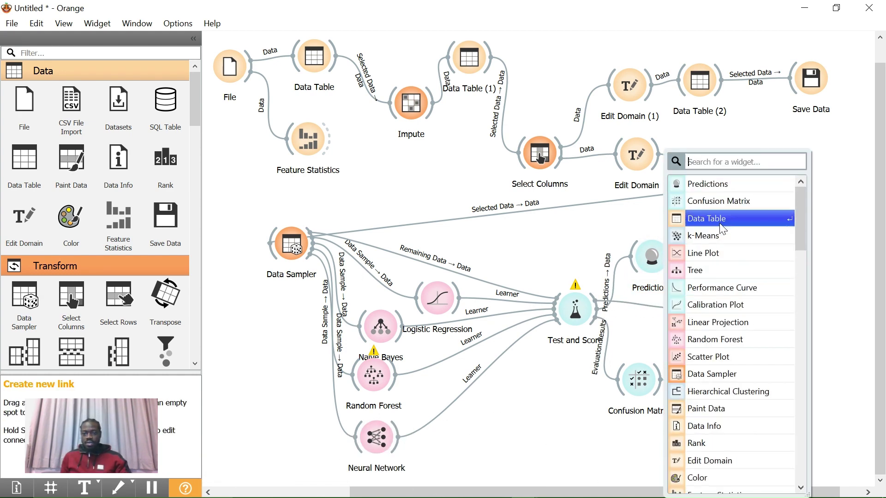
pyautogui.click(727, 236)
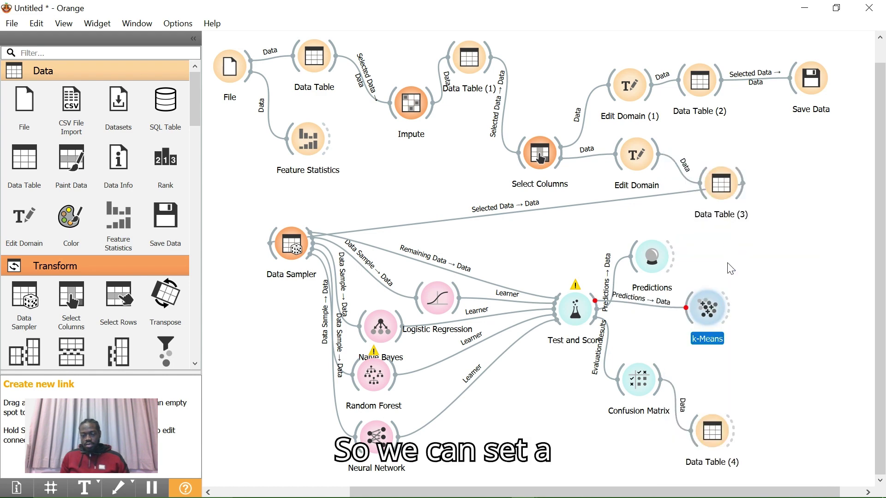
pyautogui.doubleClick(708, 307)
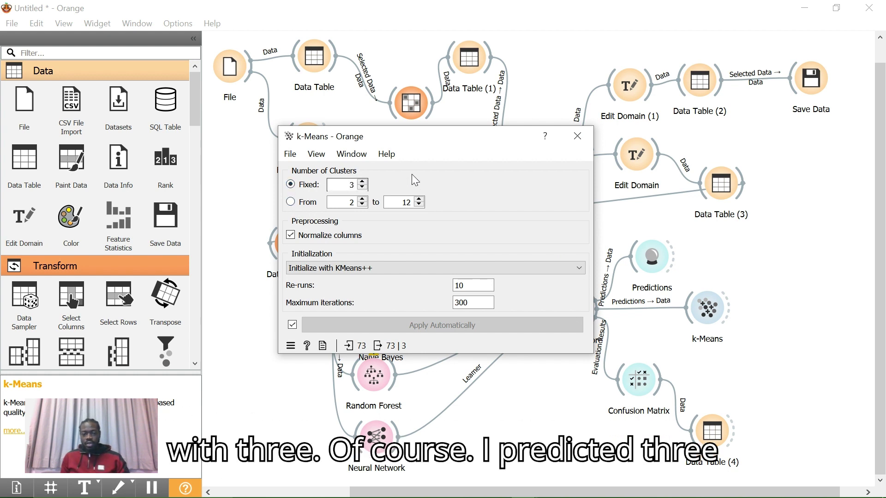
pyautogui.click(577, 136)
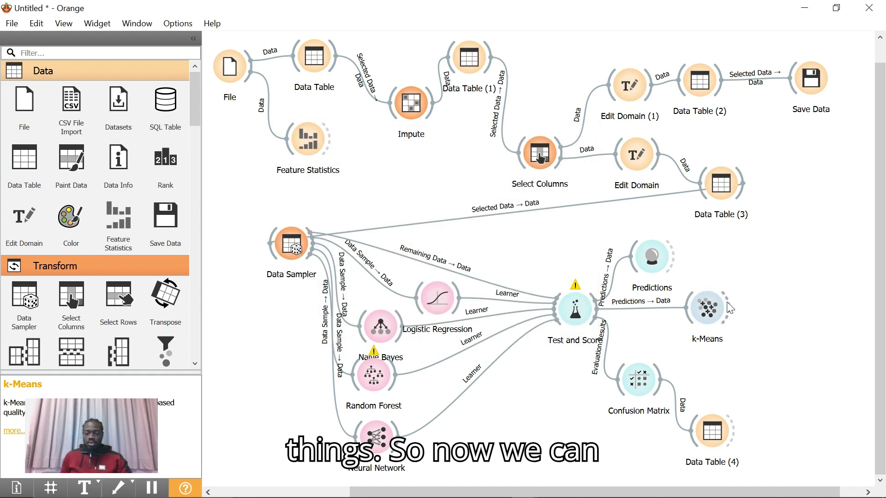
# Step: Connect a Scatter Plot widget to the k-Means output and open it to view the clusters
pyautogui.moveTo(729, 308); pyautogui.dragTo(764, 253)
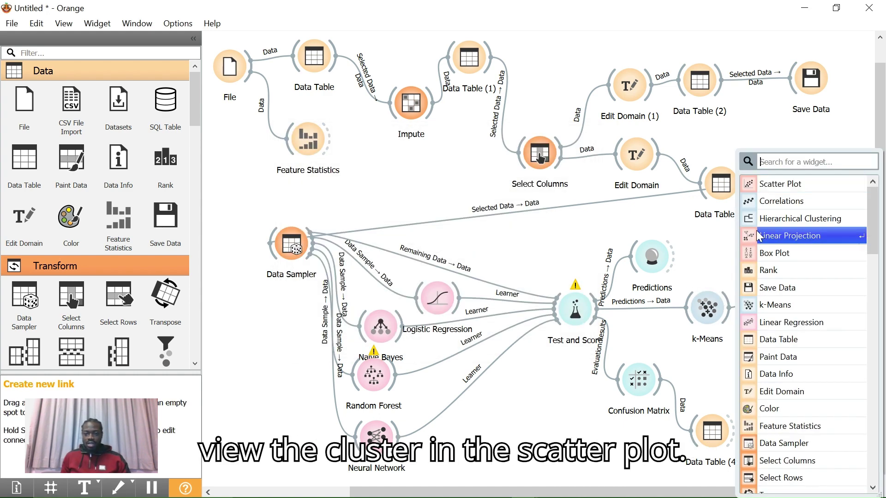
pyautogui.click(762, 184)
pyautogui.doubleClick(769, 257)
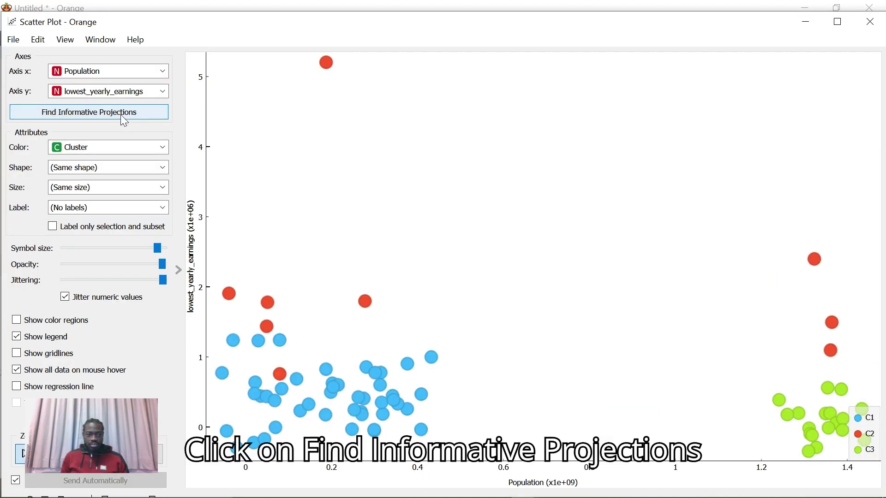
# Step: Score the informative projections of the scatter plot and display the Population, Silhouette projection
pyautogui.click(99, 113)
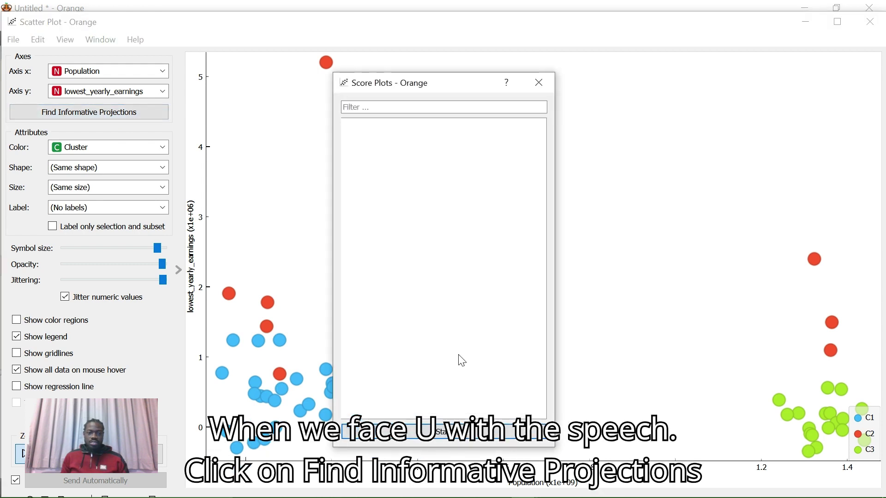
pyautogui.click(469, 427)
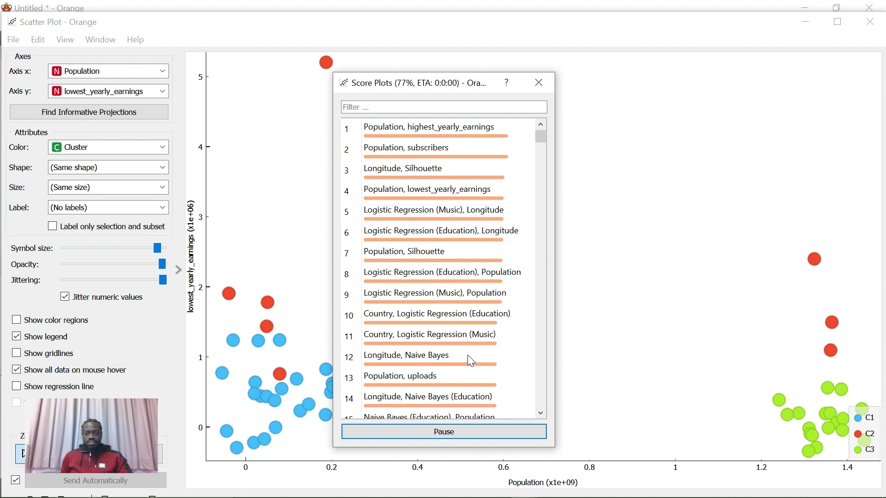
pyautogui.click(444, 250)
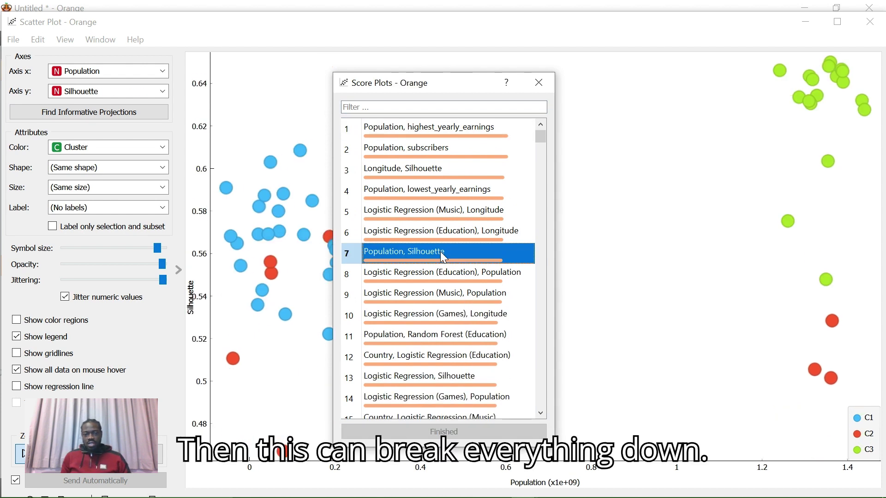
# Step: Preview the scored projections Logistic Regression (Games) with Longitude, Naive Bayes (Games) with Population, and Naive Bayes (Music) with Population
pyautogui.click(439, 323)
pyautogui.scroll(-4, 438, 322)
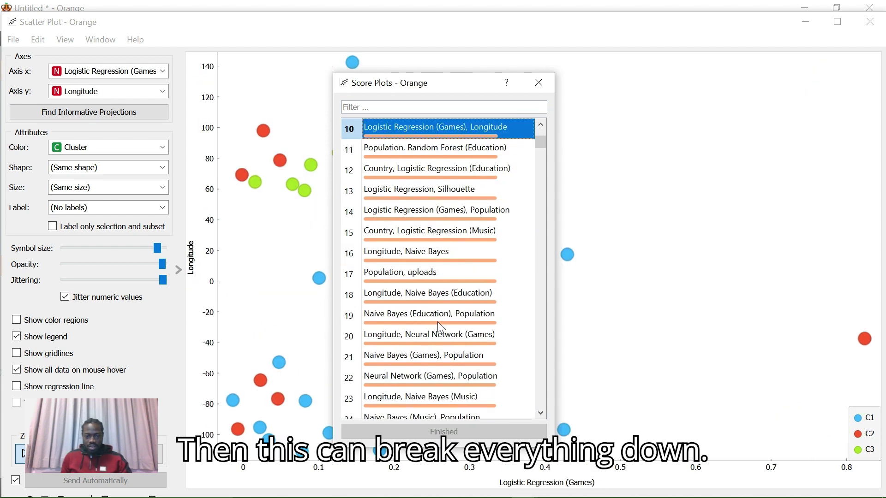
pyautogui.click(436, 301)
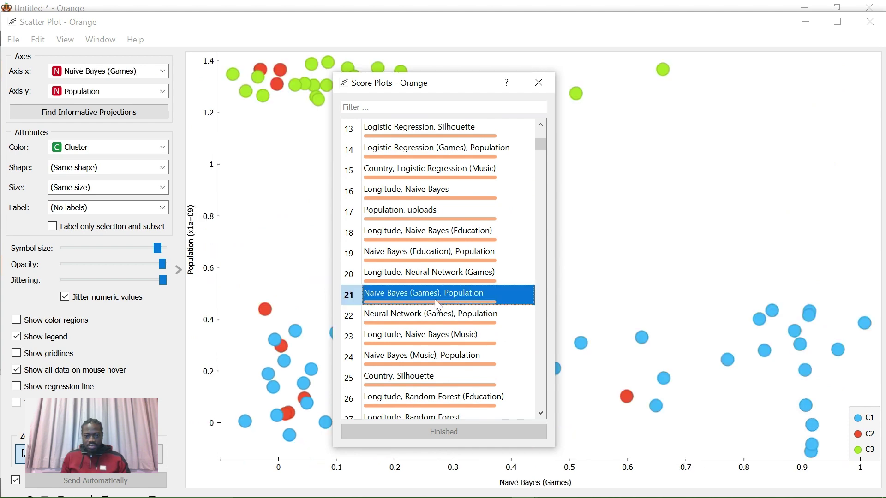
pyautogui.click(438, 336)
pyautogui.click(437, 362)
pyautogui.scroll(-2, 435, 365)
pyautogui.scroll(-1, 434, 362)
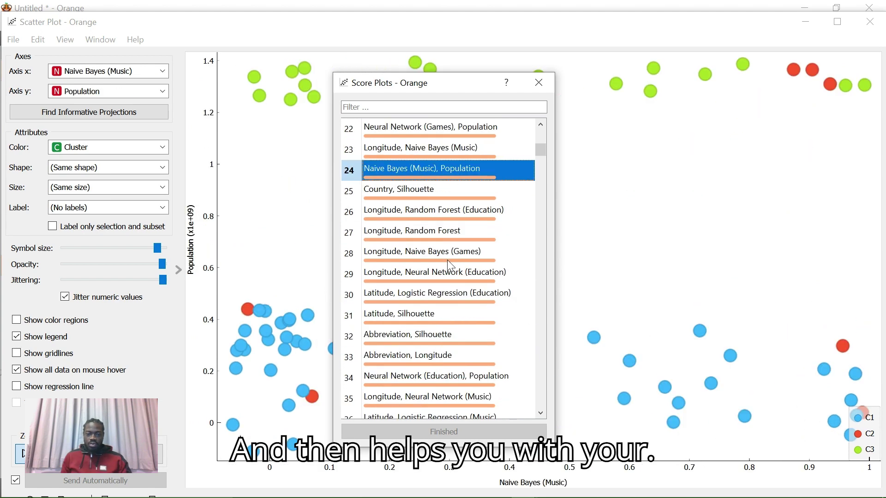
# Step: Compare further scored projections, including Neural Network (Music) with Population and Latitude with Logistic Regression (Music)
pyautogui.click(434, 230)
pyautogui.click(429, 189)
pyautogui.scroll(-2, 415, 324)
pyautogui.click(415, 324)
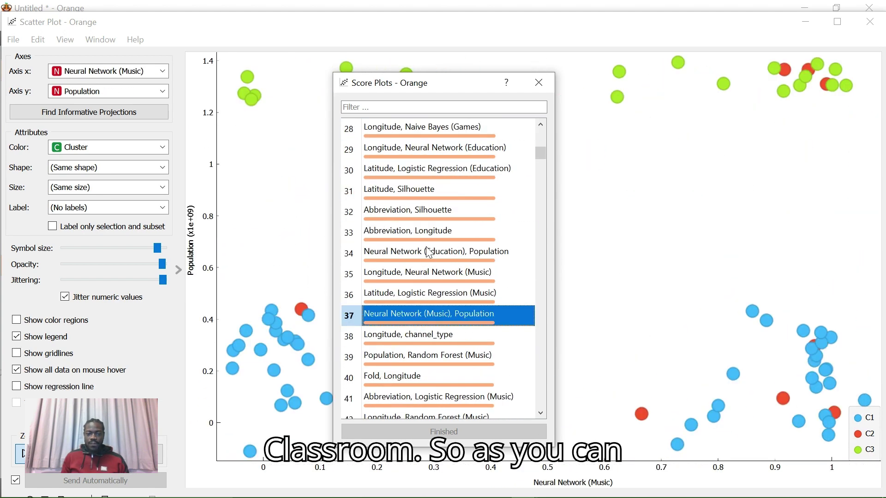
pyautogui.click(430, 236)
pyautogui.click(432, 303)
pyautogui.scroll(-2, 433, 304)
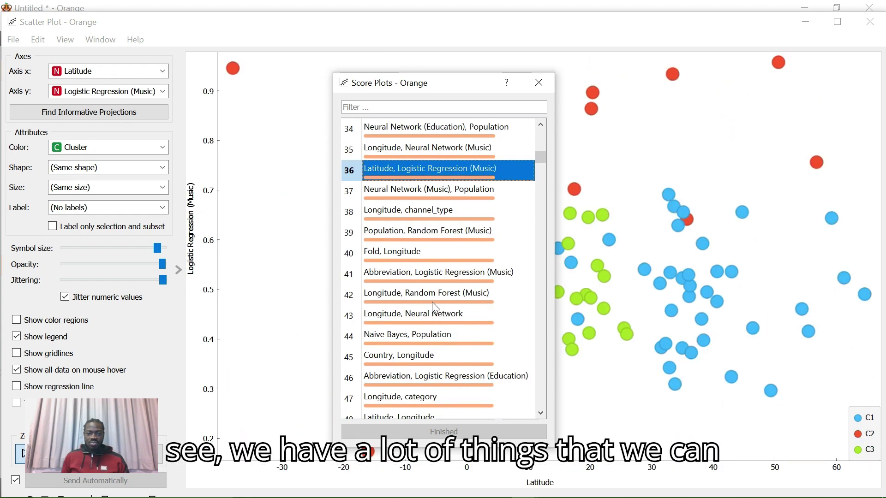
pyautogui.click(432, 301)
pyautogui.click(452, 229)
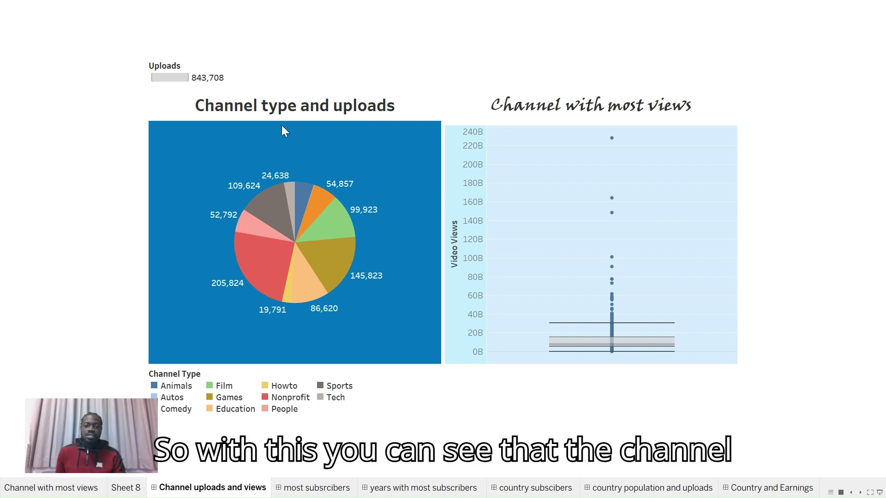
# Step: In Tableau, examine the Nonprofit slice of the Channel type and uploads pie and the highest point in the Channel with most views plot
pyautogui.moveTo(249, 252)
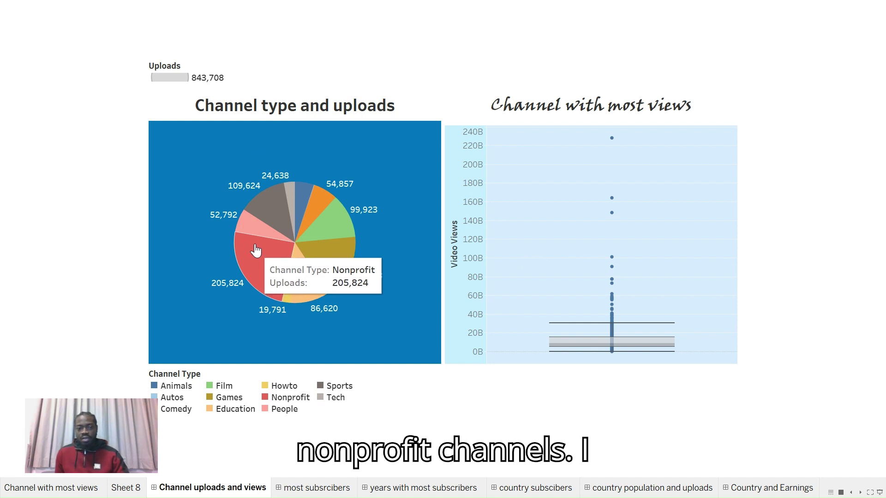
pyautogui.moveTo(341, 213)
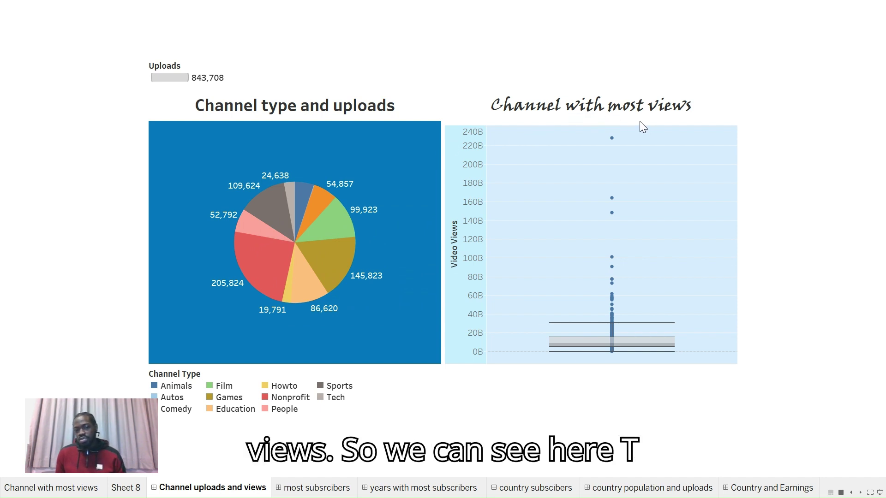
pyautogui.moveTo(612, 145)
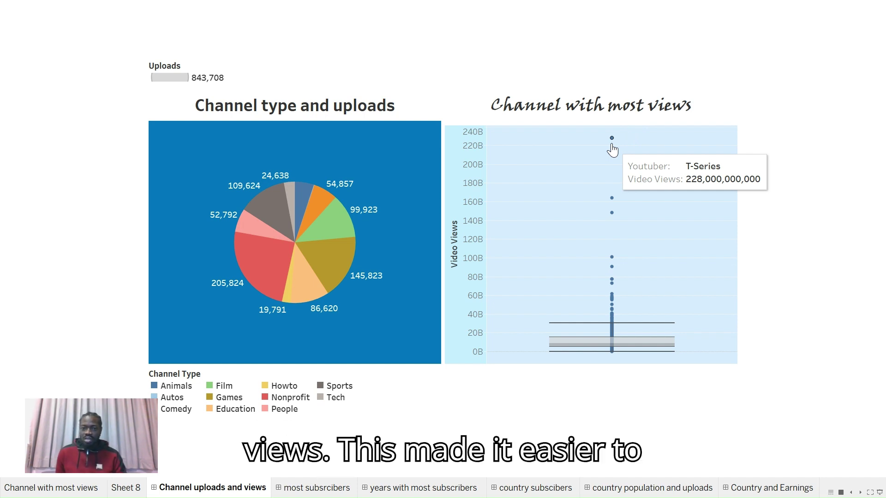
pyautogui.moveTo(607, 297)
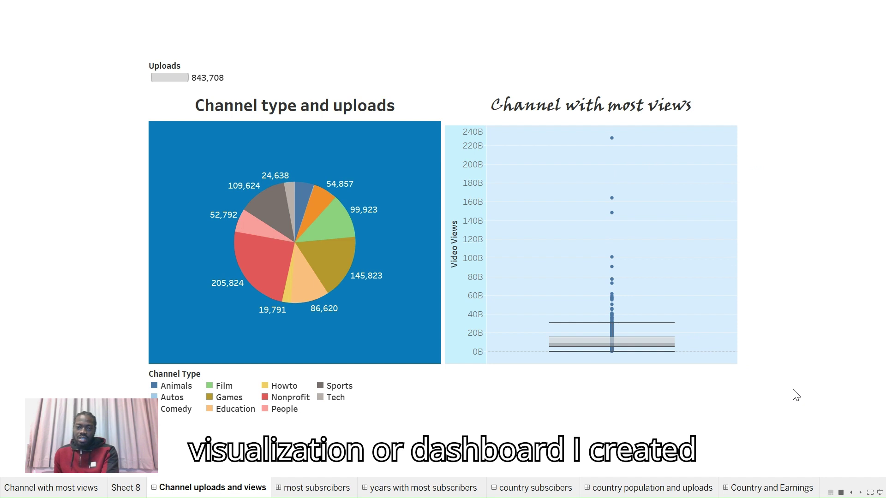
# Step: Show the most subscribers dashboard and inspect the Entertainment bar's details
pyautogui.hotkey('ctrl', 'Tab')
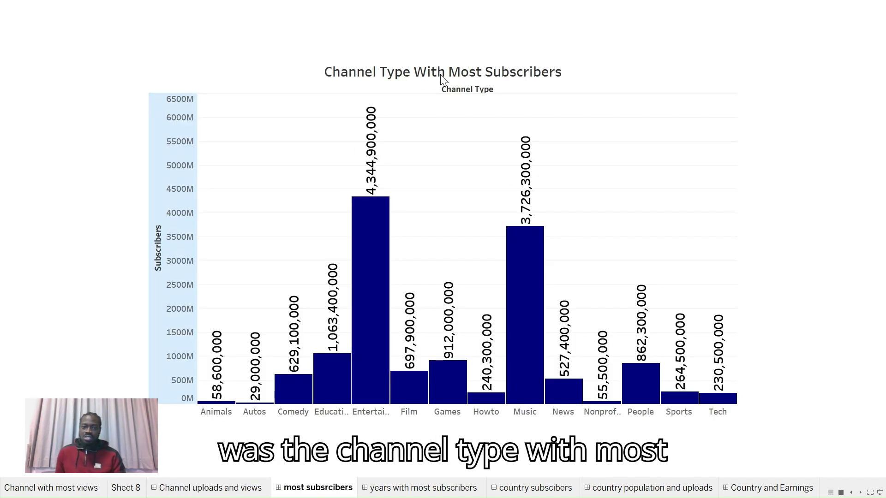
pyautogui.moveTo(369, 222)
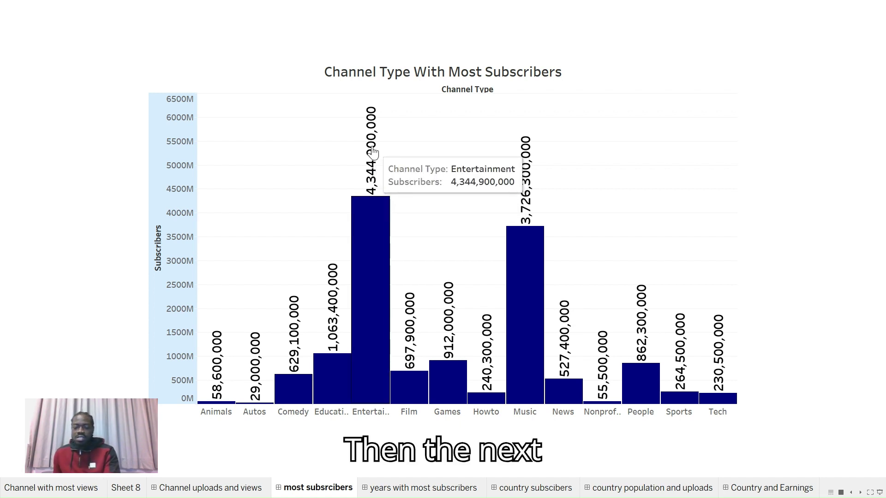
# Step: Show the Video views and created year chart and inspect its data points for 2006, 2014, 2017 and 2022
pyautogui.hotkey('ctrl', 'Tab')
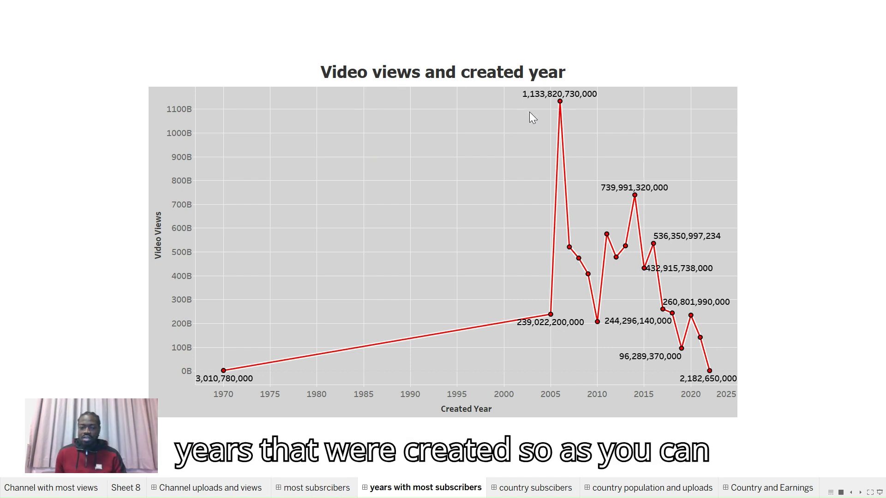
pyautogui.moveTo(561, 106)
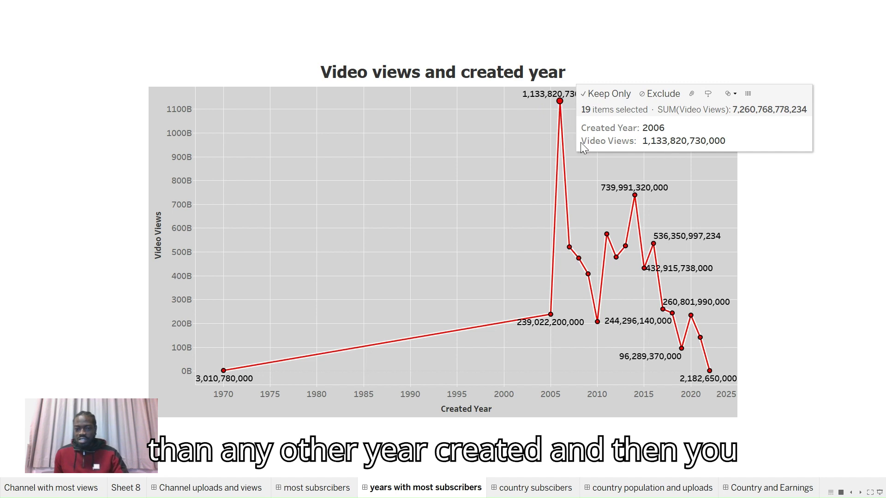
pyautogui.click(635, 197)
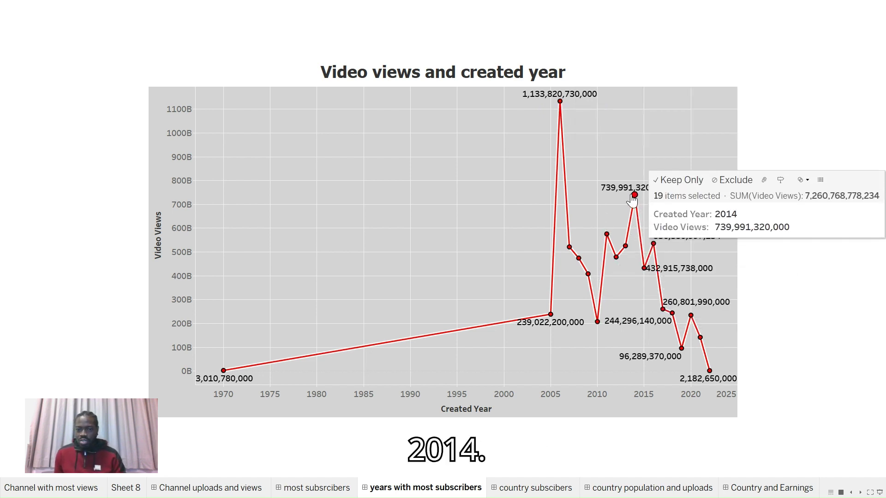
pyautogui.moveTo(621, 189)
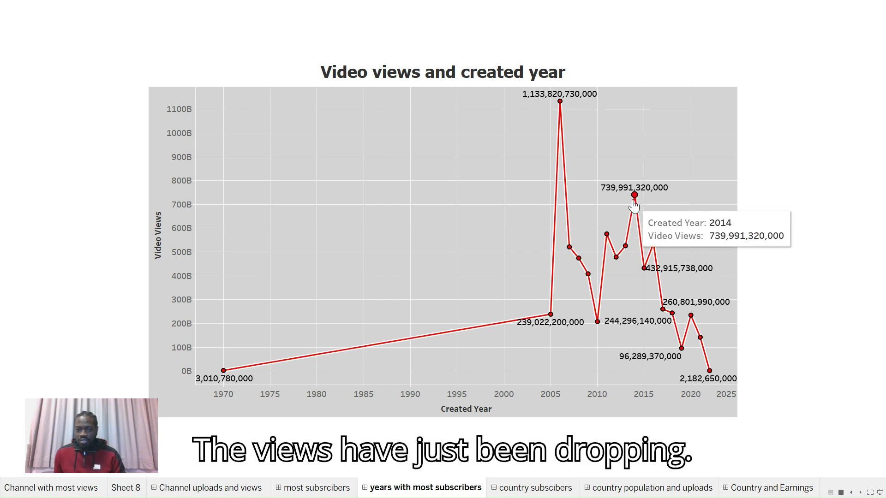
pyautogui.moveTo(653, 248)
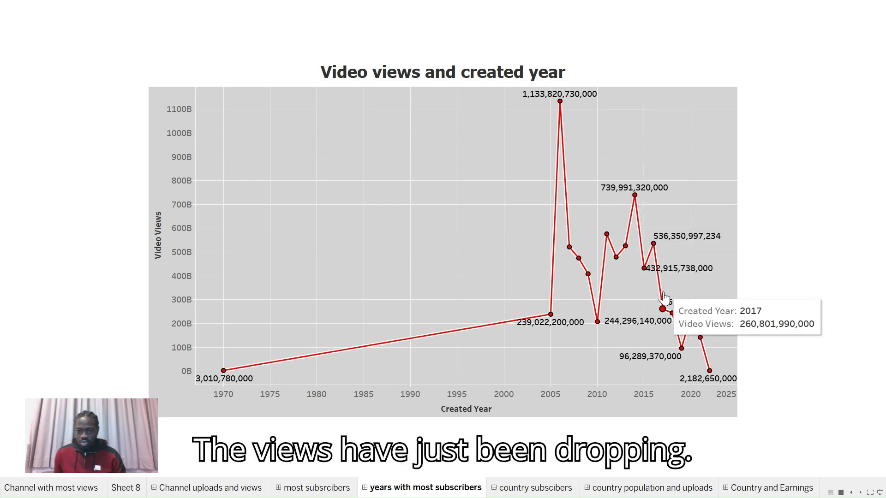
pyautogui.moveTo(709, 381)
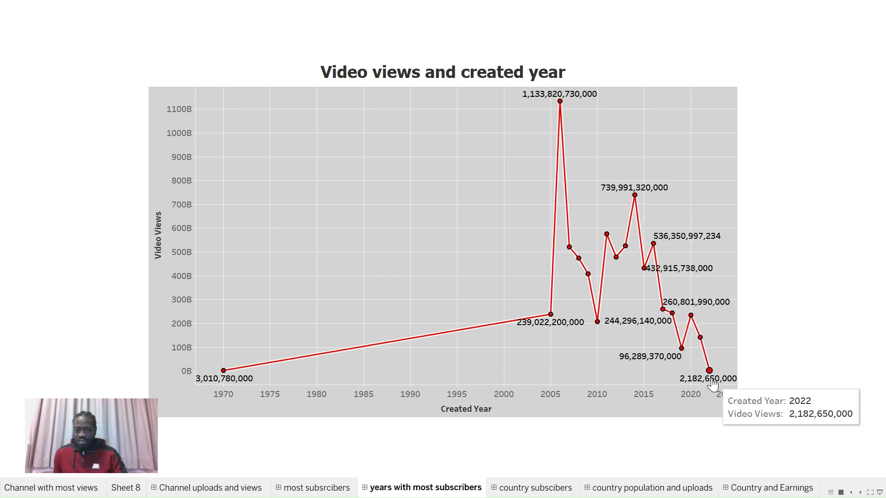